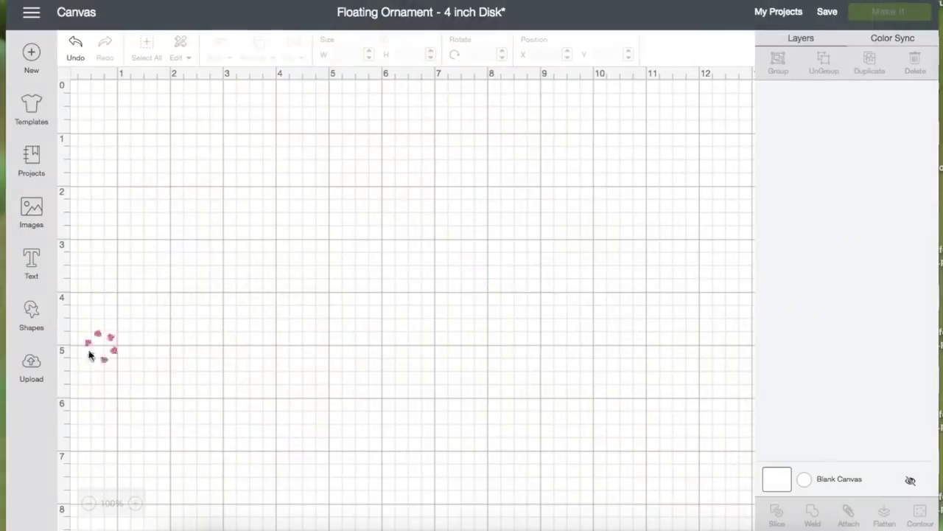
Insert the family photo from recent uploads and move it toward the canvas top-left
click(30, 363)
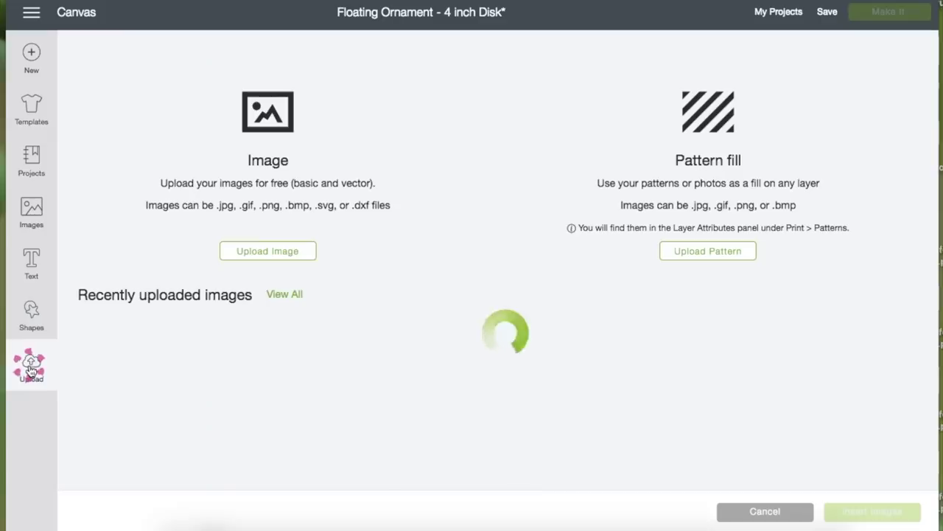
click(482, 376)
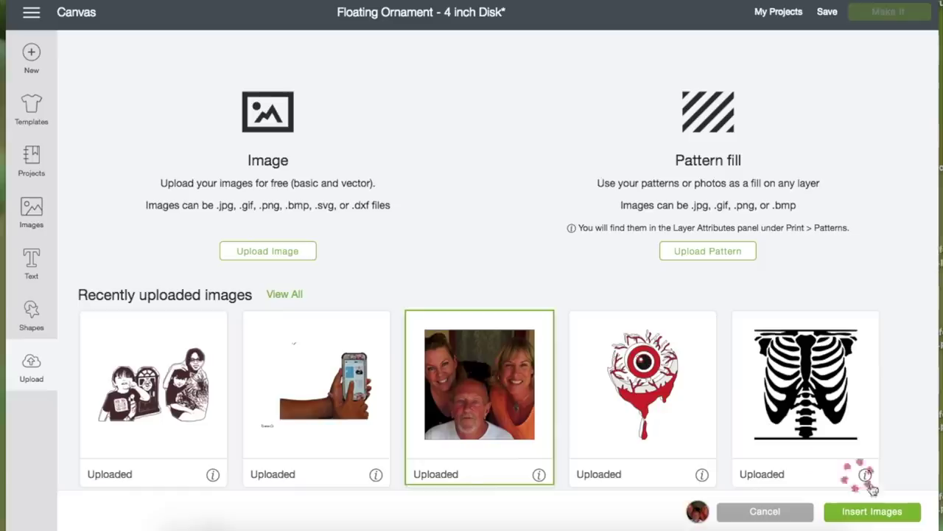
click(853, 520)
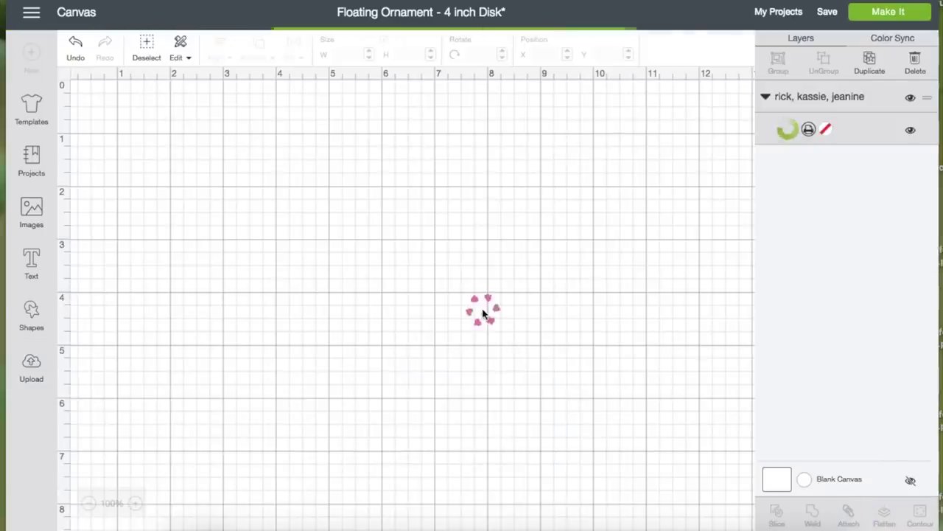
mouse_move(372, 380)
mouse_down()
mouse_move(241, 203)
mouse_move(196, 194)
mouse_up()
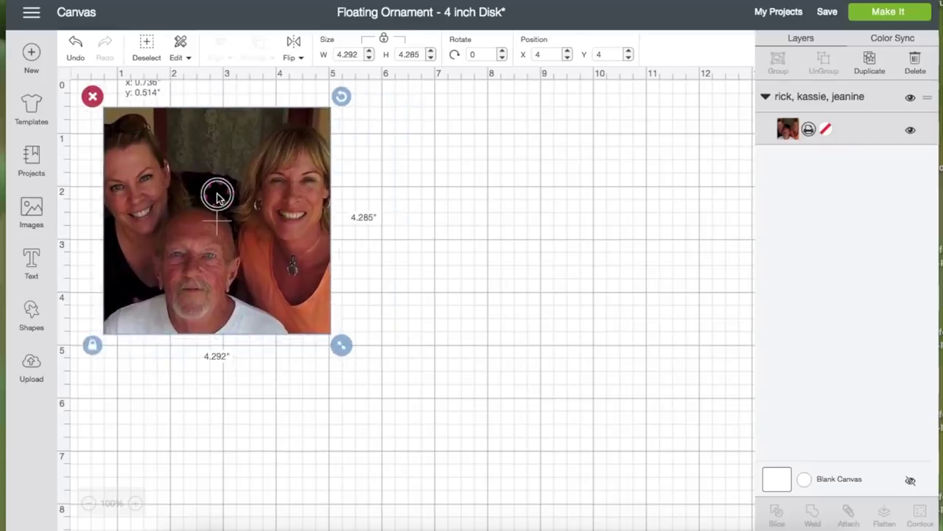
Add a circle and reshape it into a roughly 1.9×2.5-inch oval covering the man's face
click(33, 317)
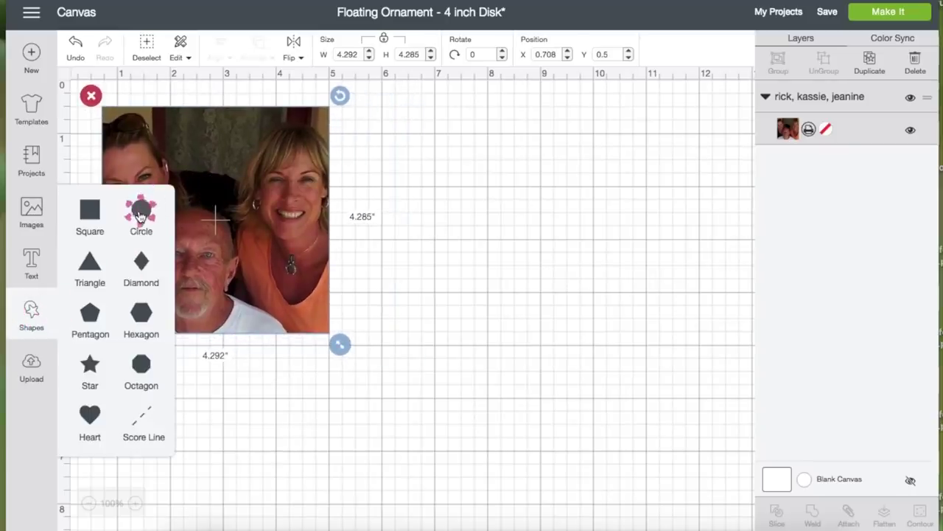
click(142, 212)
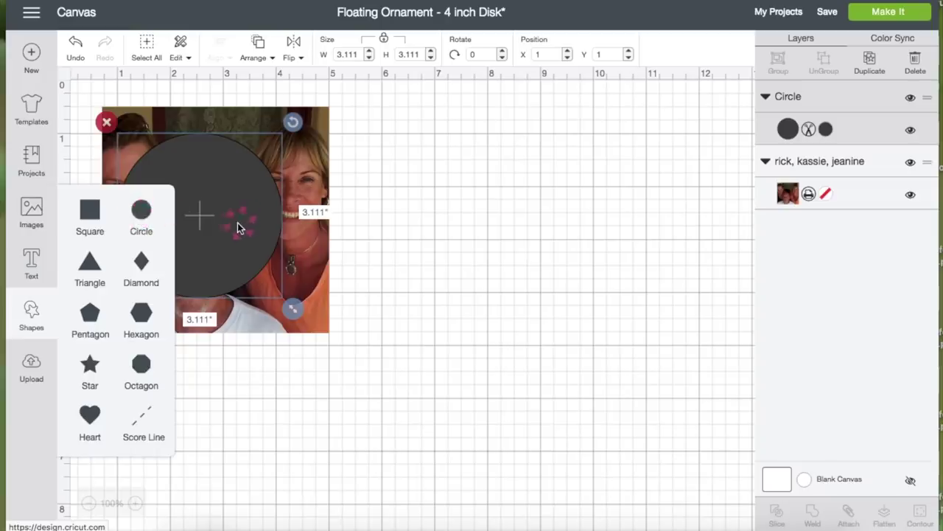
drag(238, 227, 290, 254)
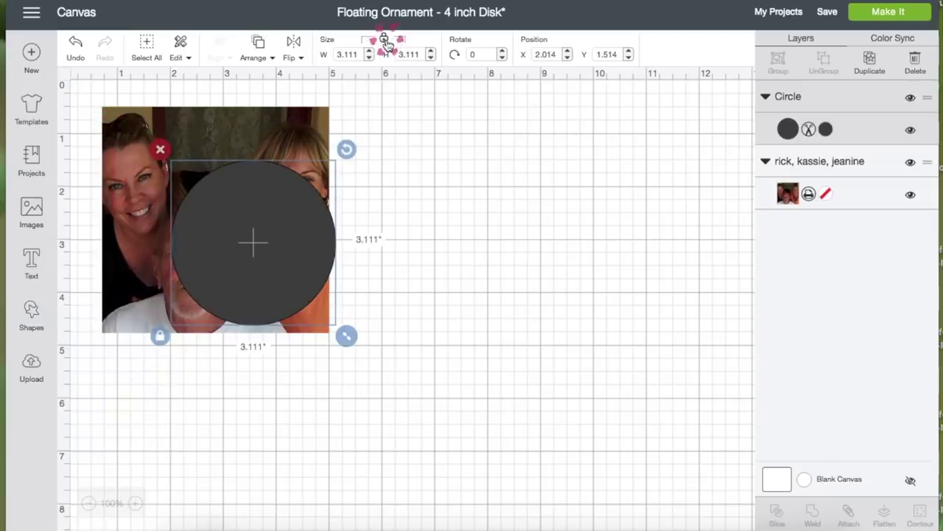
click(329, 303)
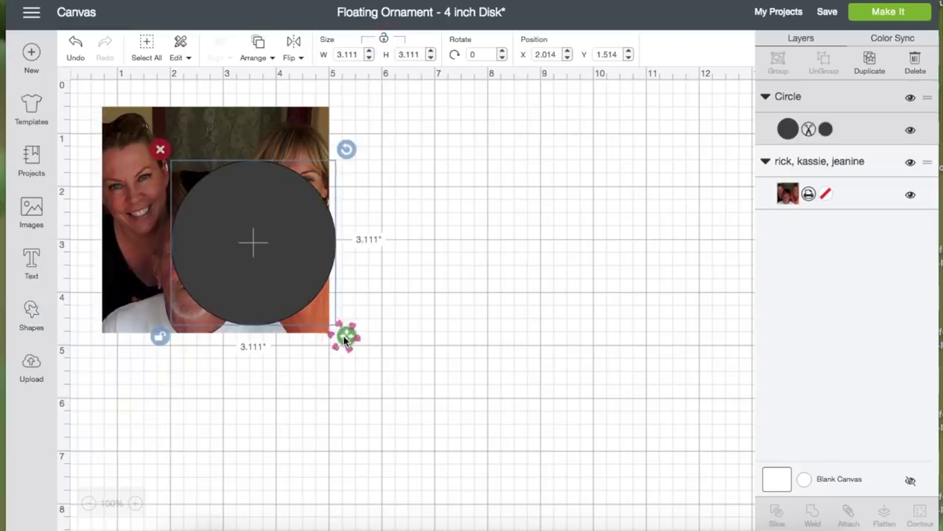
drag(344, 337, 290, 331)
drag(245, 280, 208, 324)
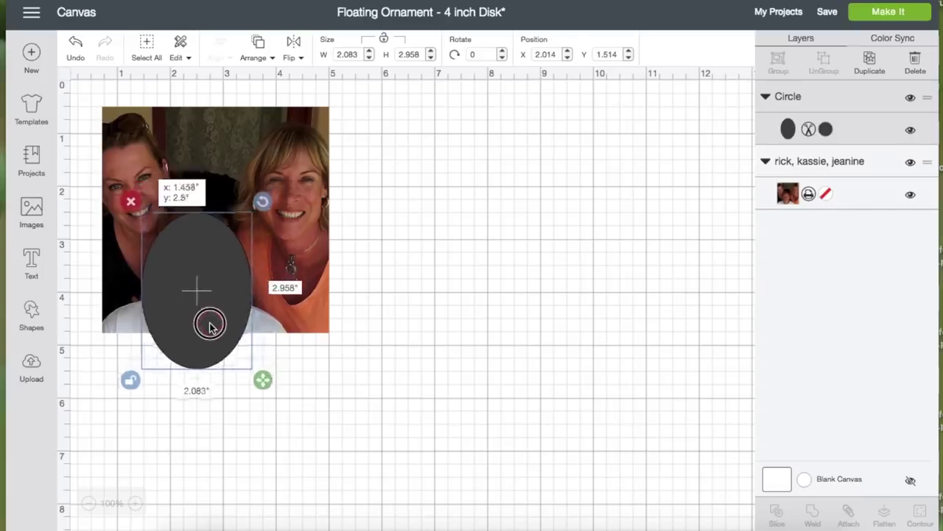
drag(261, 379, 255, 344)
drag(214, 301, 217, 295)
drag(258, 345, 258, 340)
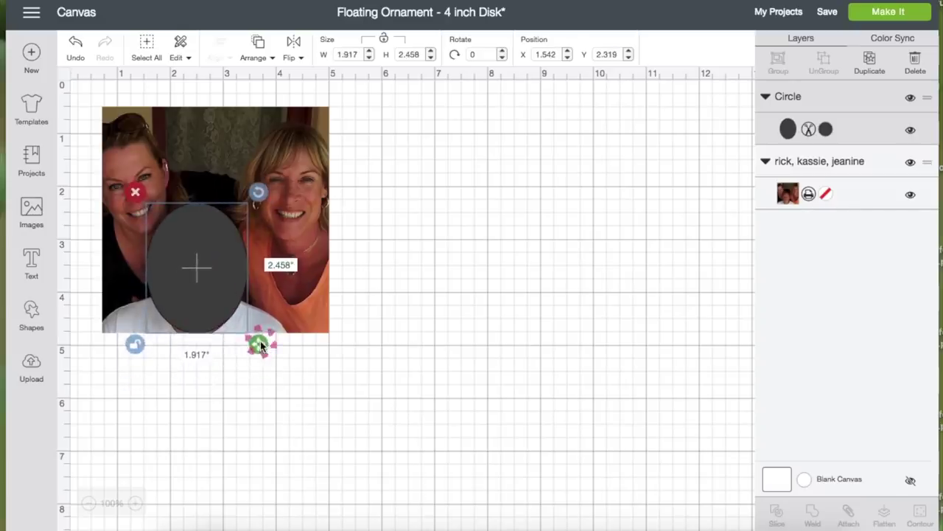
Slice the photo with the dark oval and delete the leftover photo piece with the hole
click(381, 255)
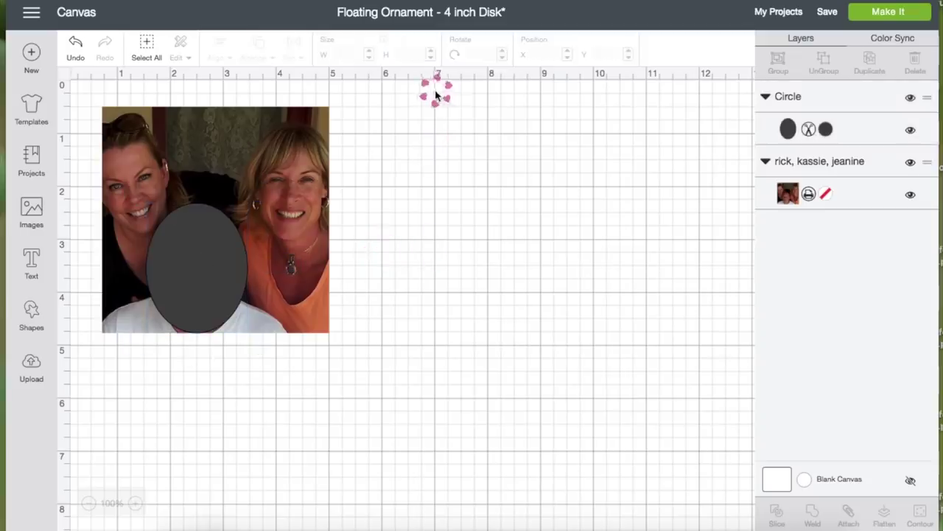
mouse_move(435, 91)
mouse_down()
mouse_move(253, 177)
mouse_move(64, 352)
mouse_up()
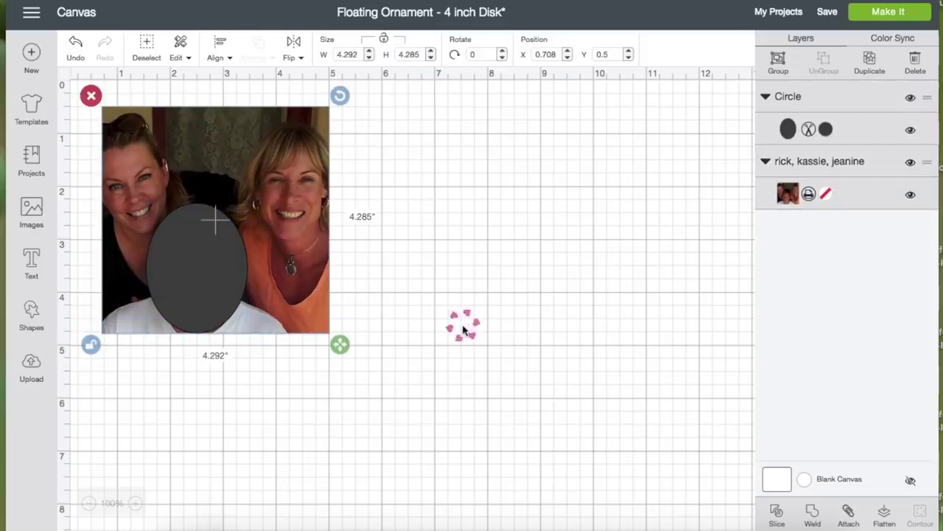
click(777, 516)
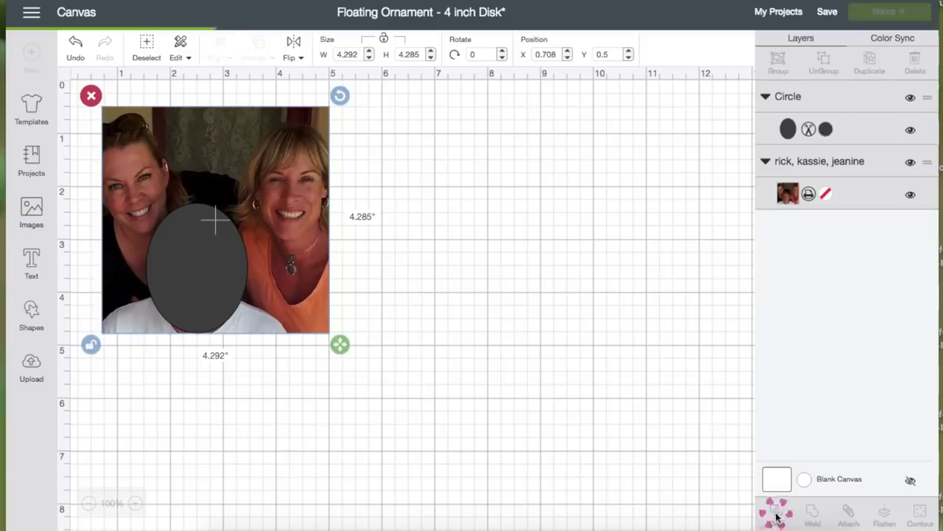
drag(288, 246, 544, 316)
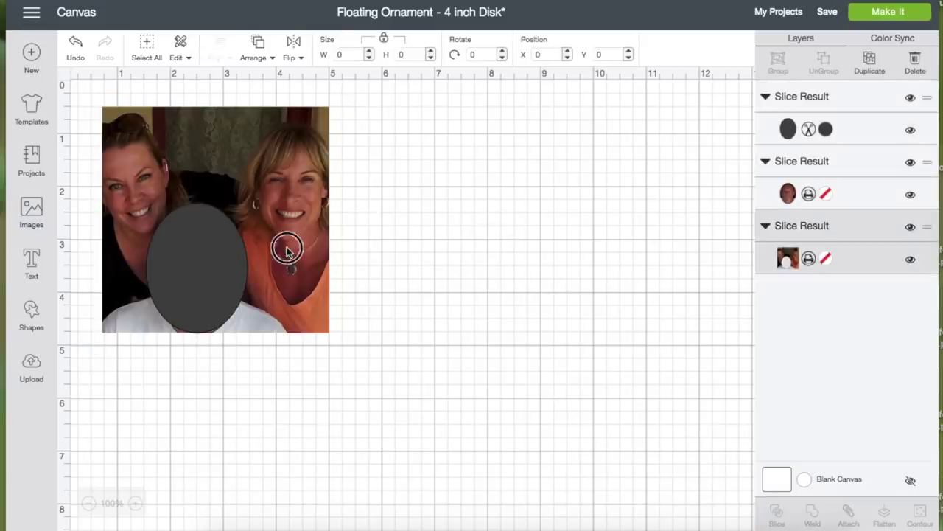
click(348, 164)
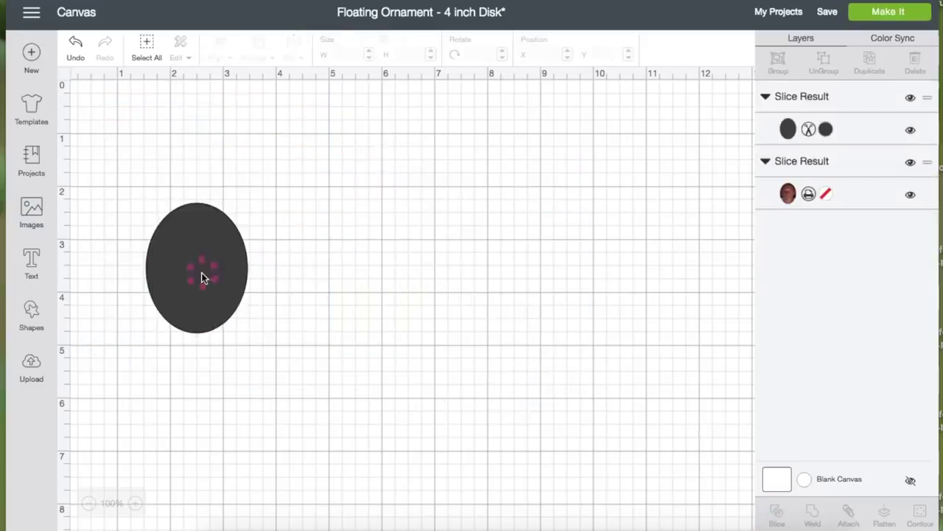
Shrink the dark oval slightly inside the face and slice the face photo again
drag(202, 274, 318, 271)
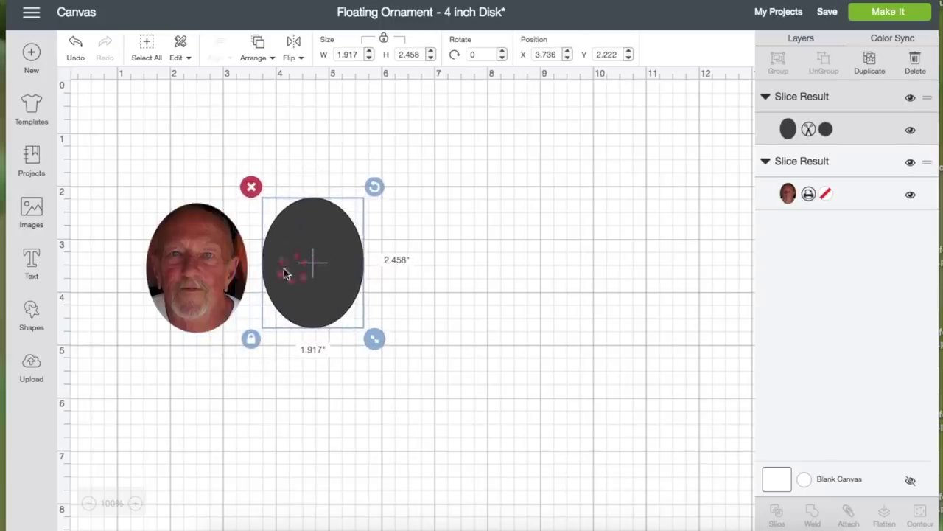
click(247, 263)
drag(328, 276, 212, 287)
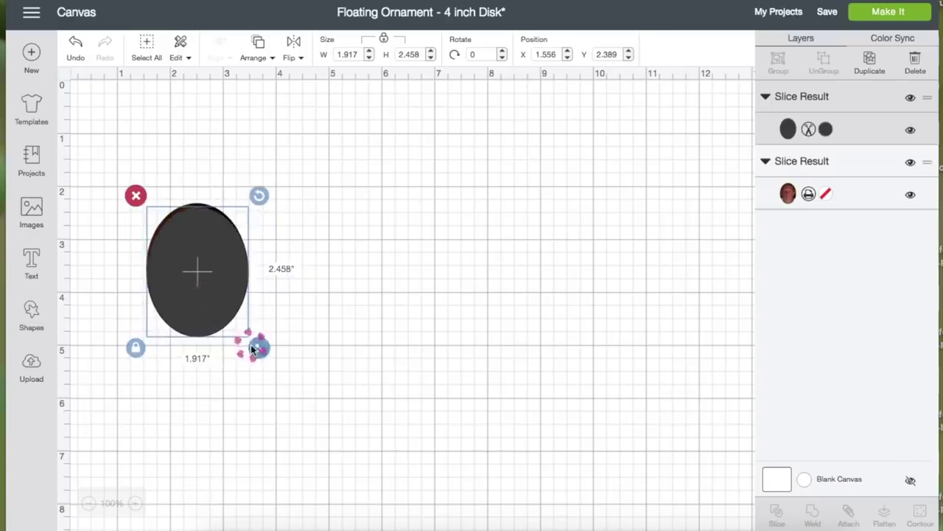
drag(256, 341, 237, 339)
drag(294, 248, 207, 308)
click(778, 510)
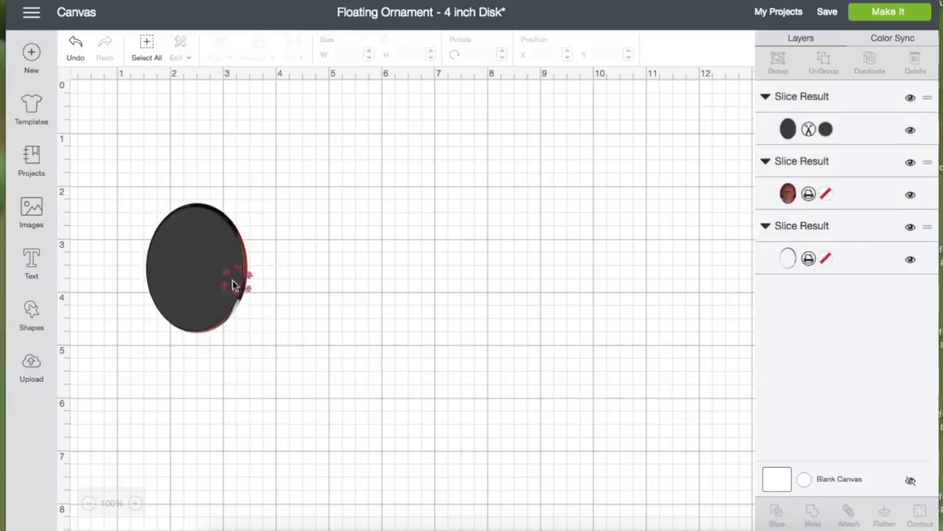
Delete the dark oval and outline ring, leaving only the face oval near the top-left
drag(233, 286, 392, 251)
drag(198, 262, 171, 354)
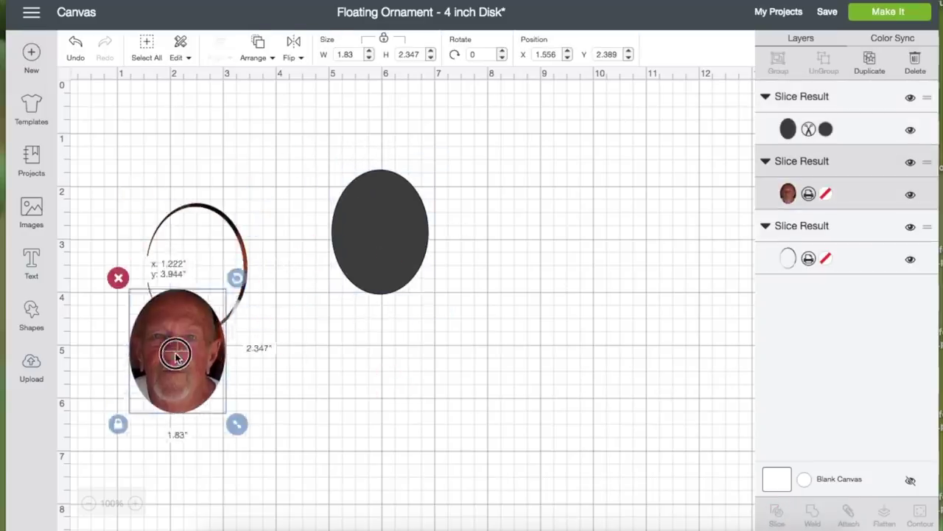
drag(224, 239, 337, 212)
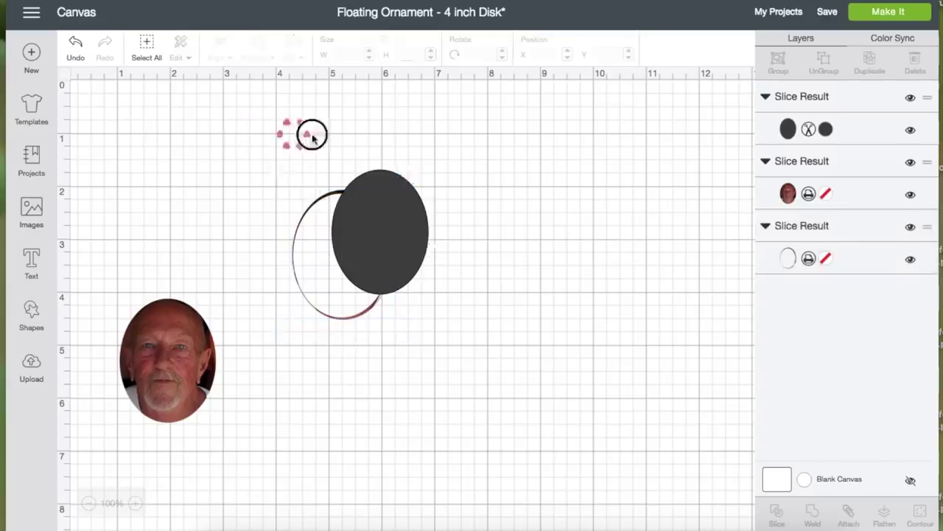
drag(284, 136, 432, 267)
key(Delete)
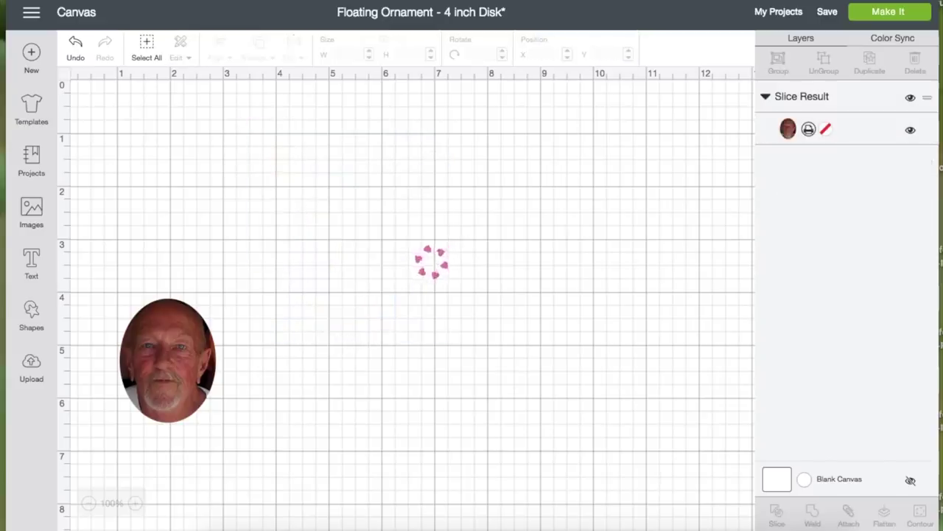
drag(182, 346, 165, 206)
click(267, 239)
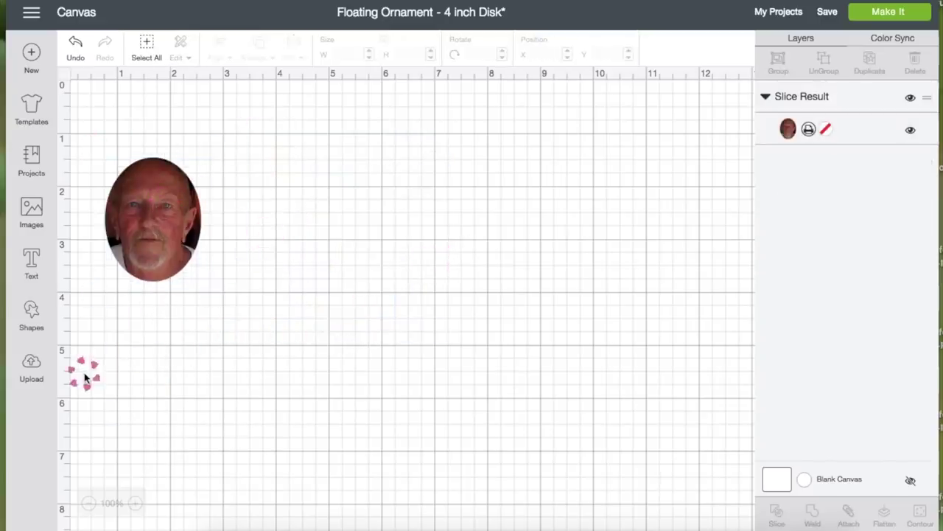
Add a circle near the canvas centre and size it to 3.65 inches wide and high
click(34, 324)
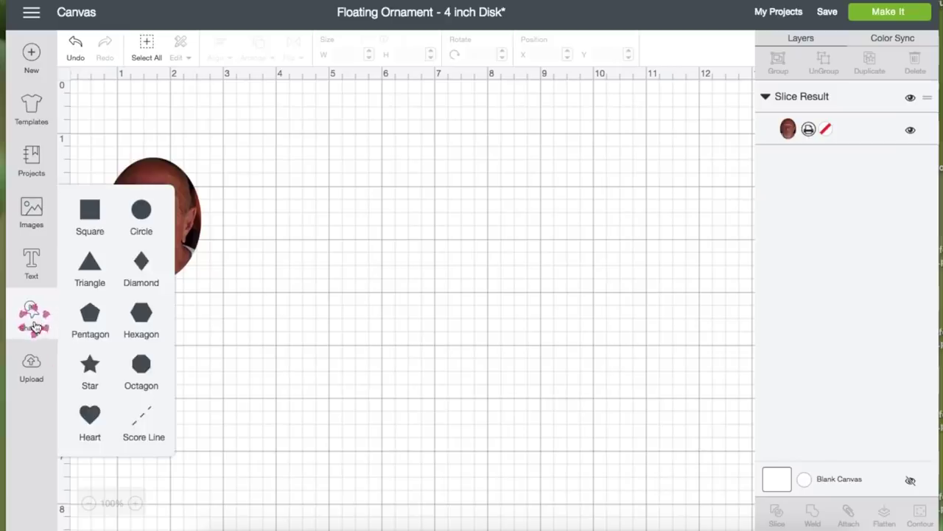
click(140, 210)
drag(252, 252, 361, 285)
click(373, 50)
text(3.65)
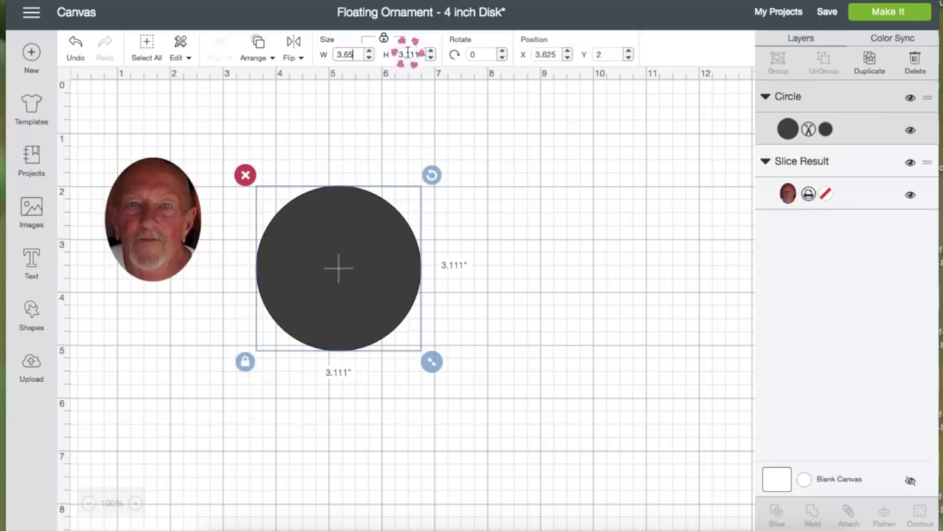
click(406, 54)
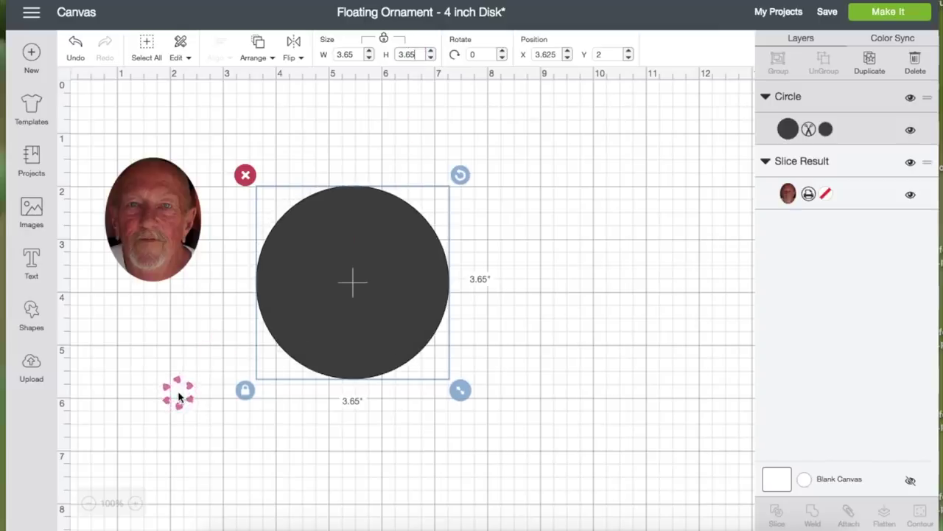
click(31, 313)
Add a square, unlock its proportions, and stretch it into a tall narrow rectangle
click(90, 212)
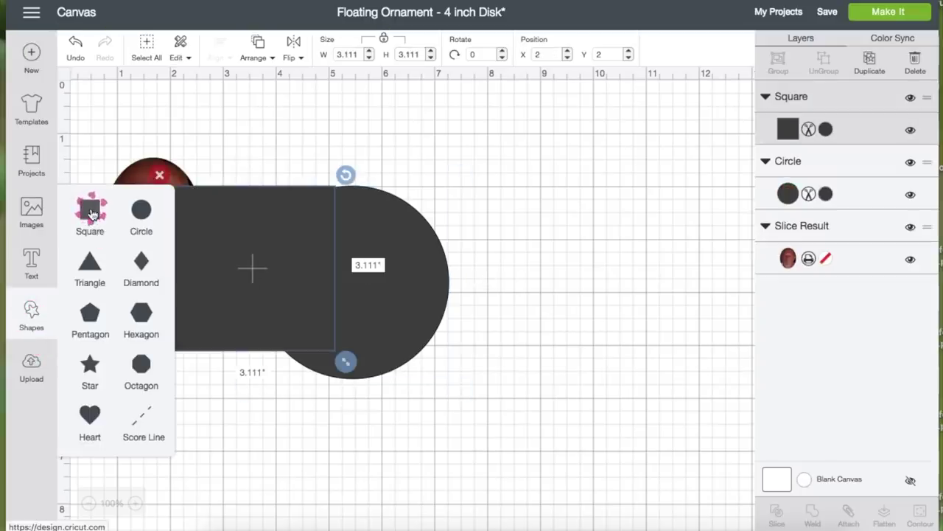
click(254, 235)
drag(251, 241, 409, 169)
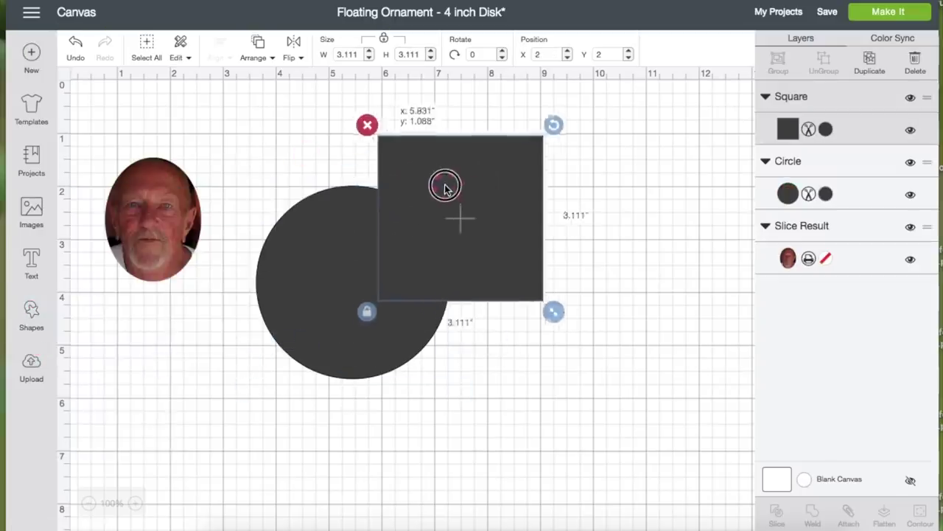
click(383, 39)
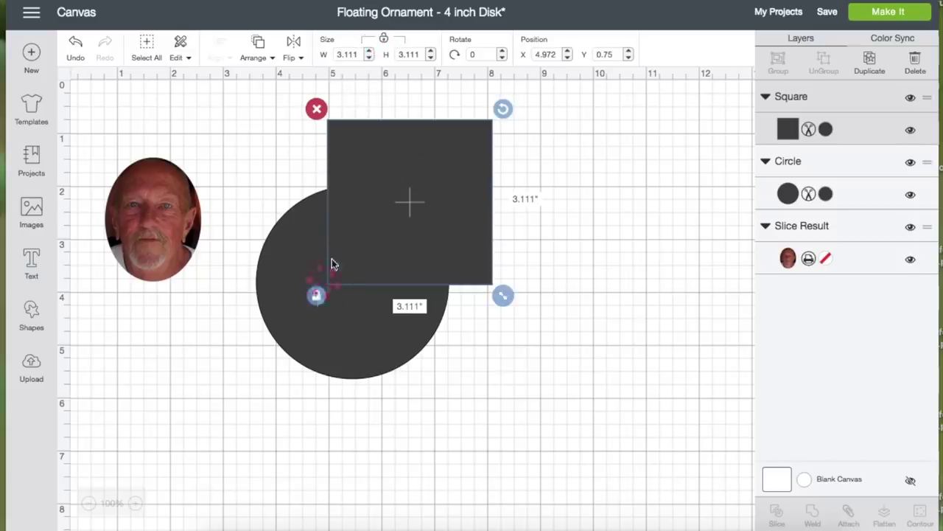
click(384, 41)
drag(504, 300, 398, 280)
Set the strip width to 0.7 inches, place it on the circle's top, and select both
click(347, 55)
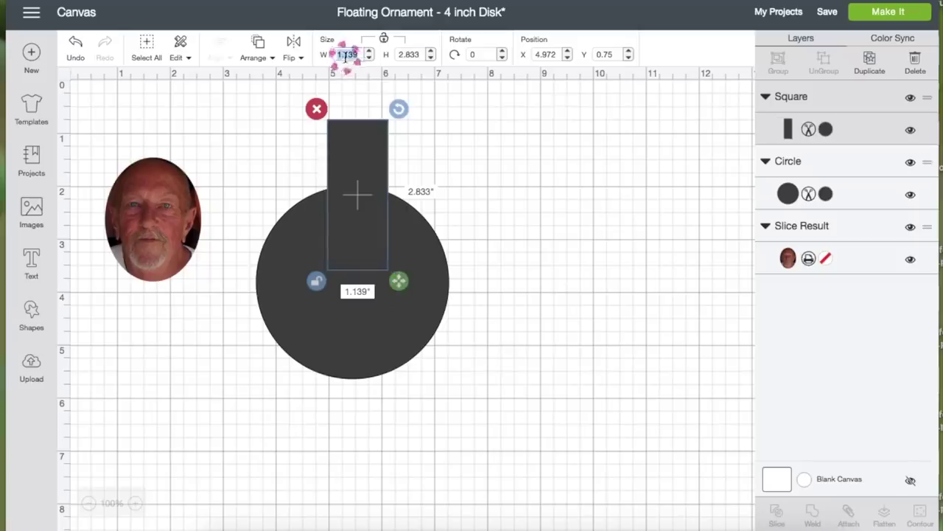
click(410, 270)
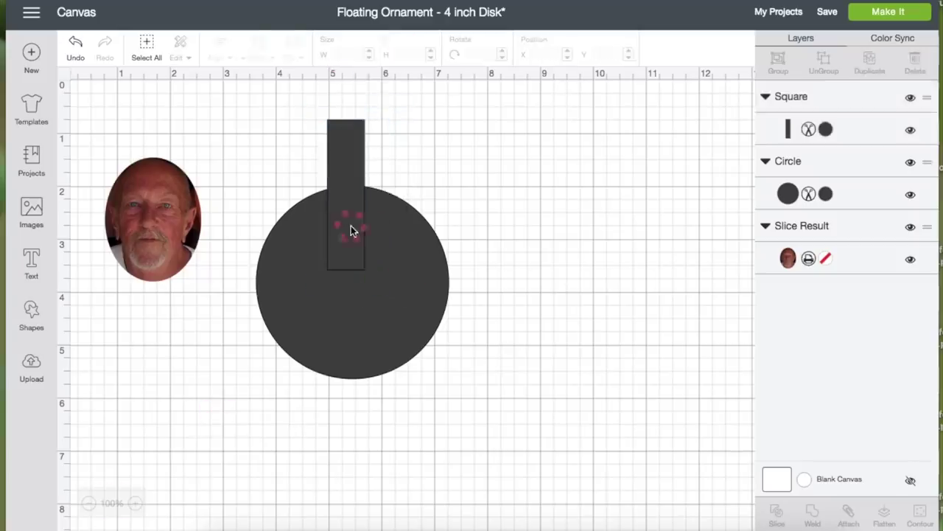
mouse_move(351, 225)
mouse_down()
mouse_move(366, 247)
mouse_move(355, 269)
mouse_up()
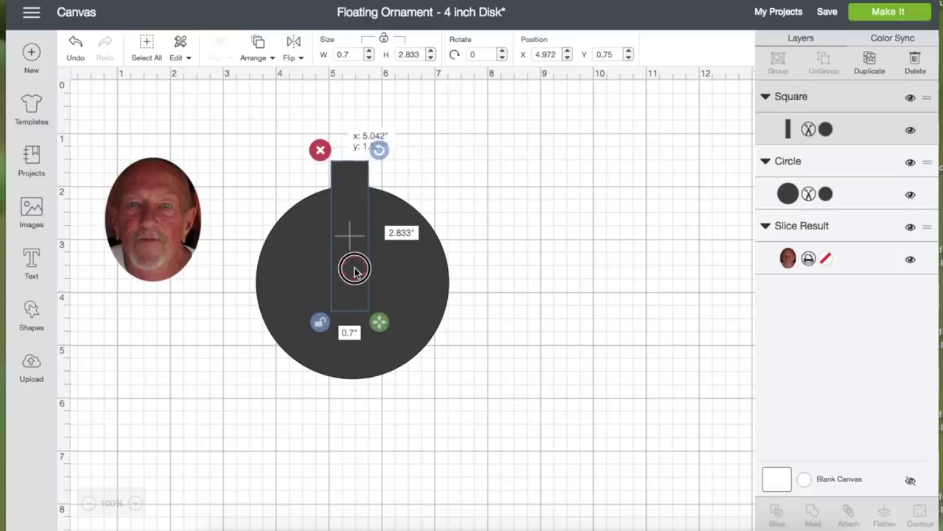
drag(355, 269, 354, 268)
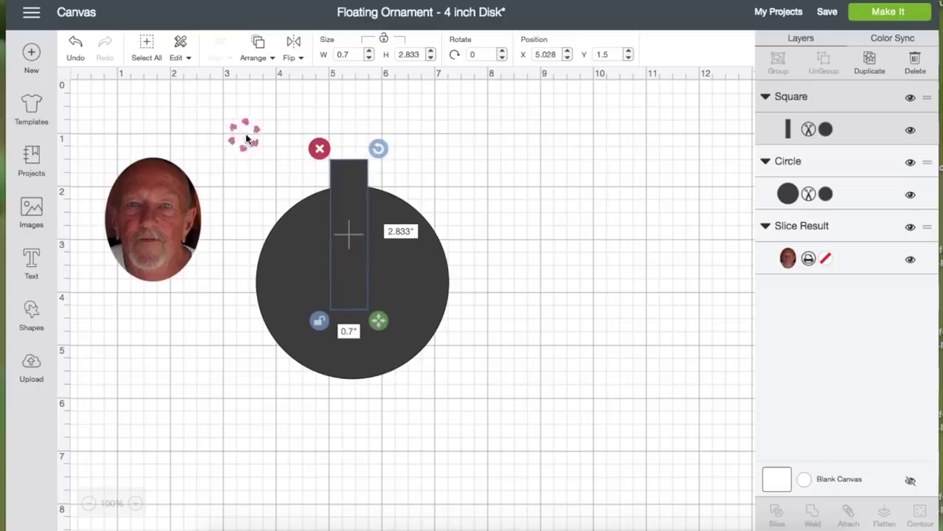
mouse_move(249, 125)
mouse_down()
mouse_move(353, 177)
mouse_move(504, 418)
mouse_up()
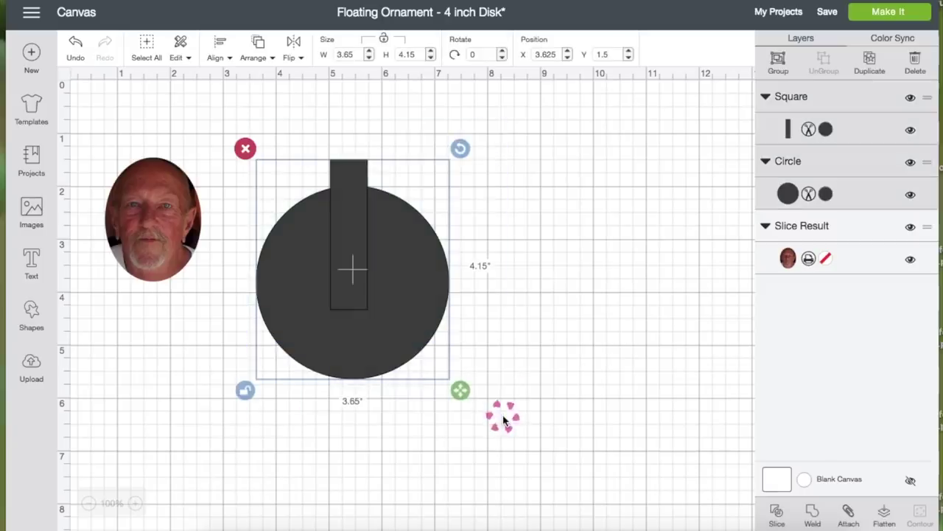
Centre the strip horizontally on the circle and weld them into one ornament shape
click(220, 53)
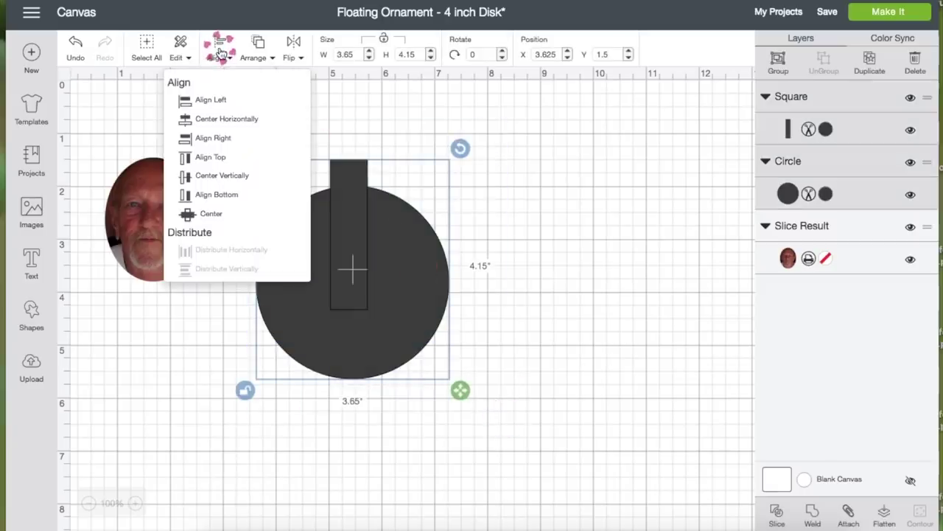
click(238, 124)
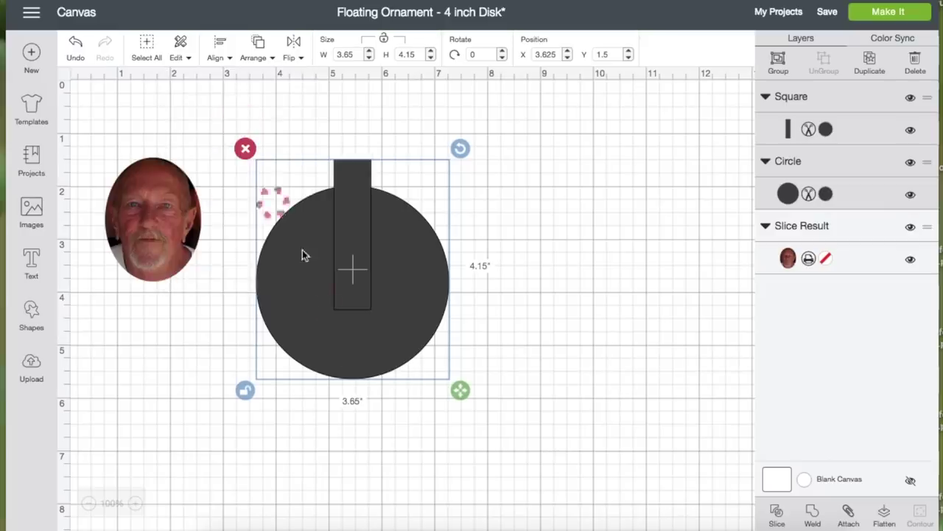
click(368, 424)
click(558, 487)
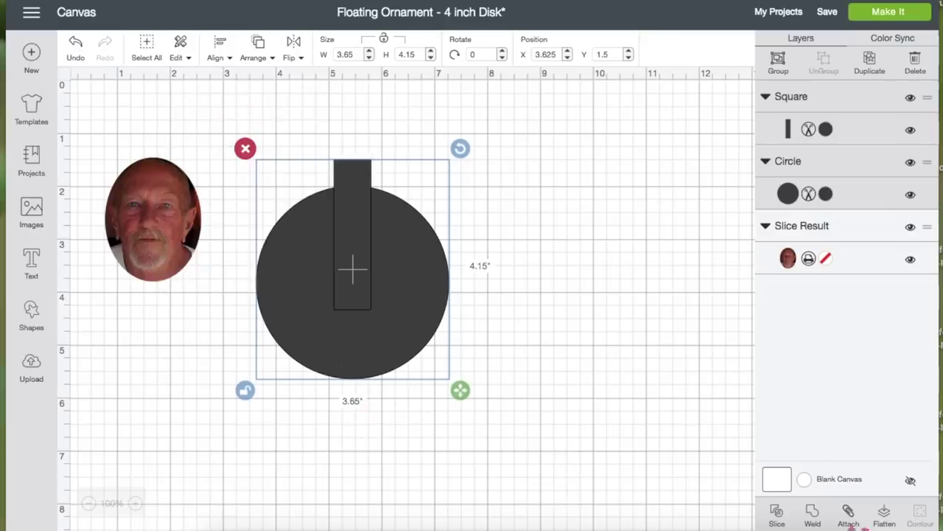
click(814, 507)
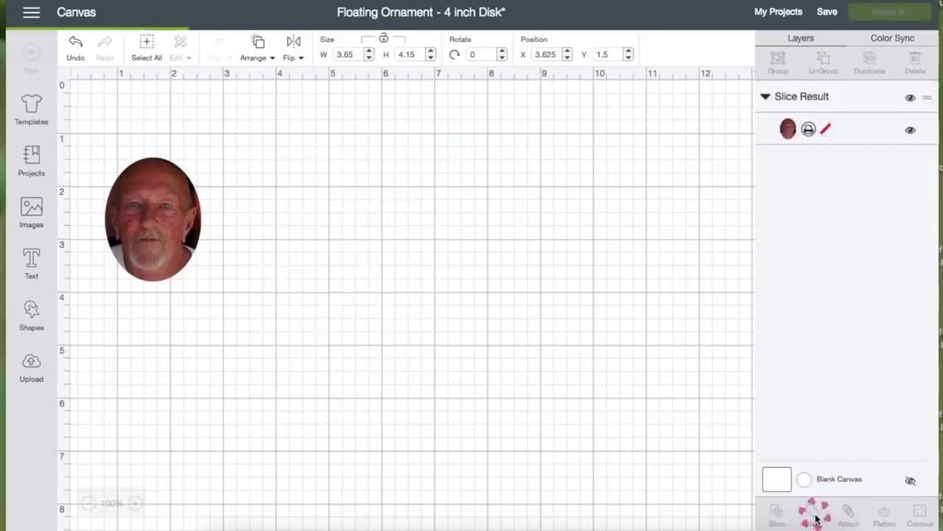
click(543, 331)
Drag the oval face photo onto the welded ornament
click(373, 295)
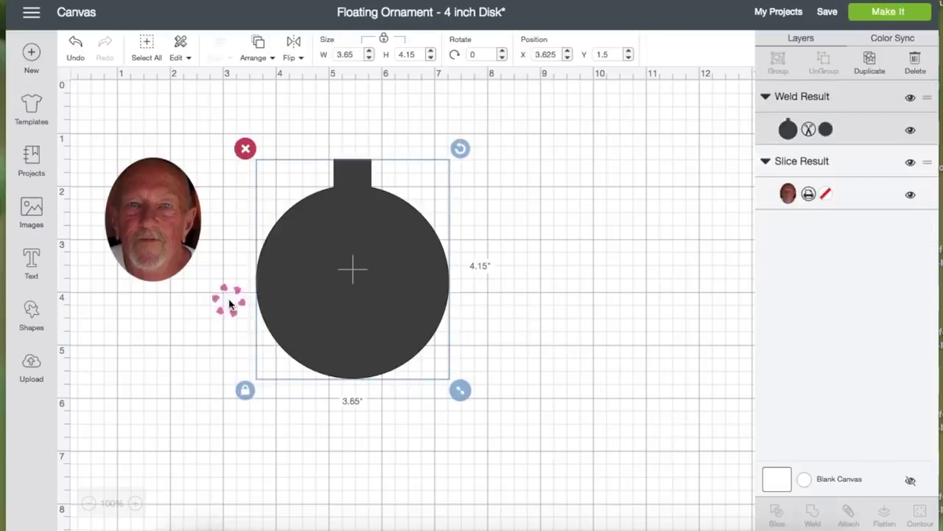
click(151, 236)
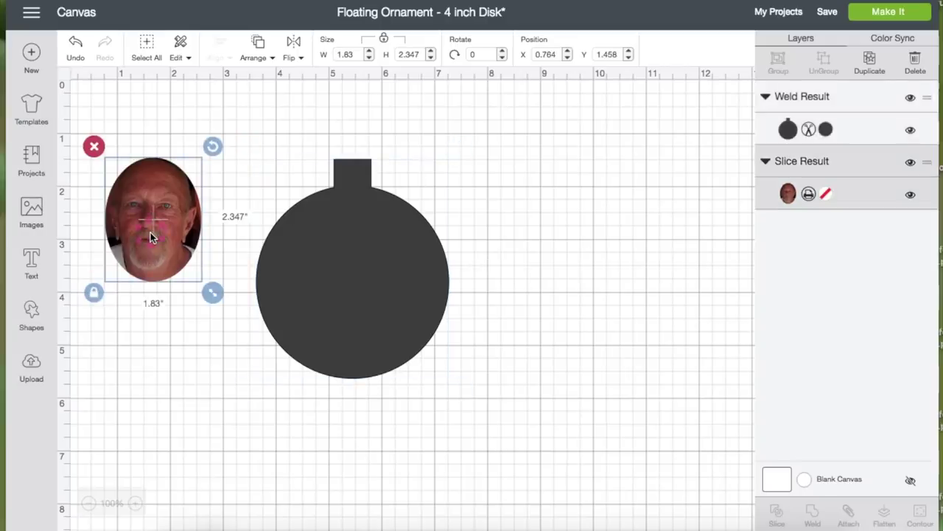
drag(151, 234, 274, 277)
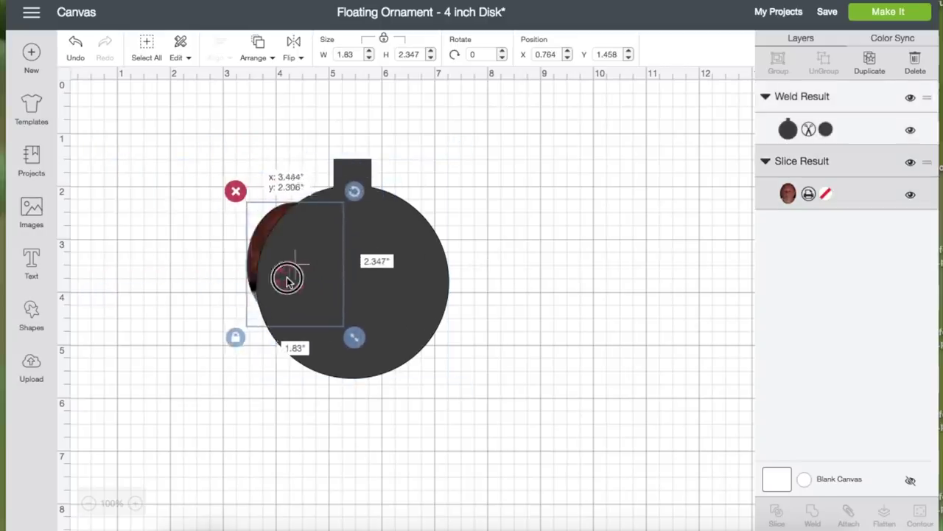
Bring the photo to the front on the ornament's left, then move both to the top-left
drag(273, 277, 287, 278)
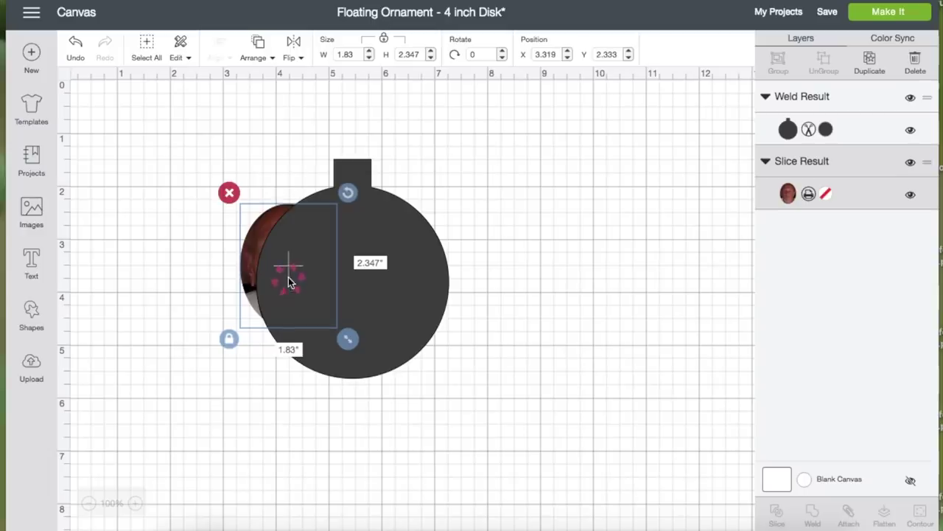
click(257, 55)
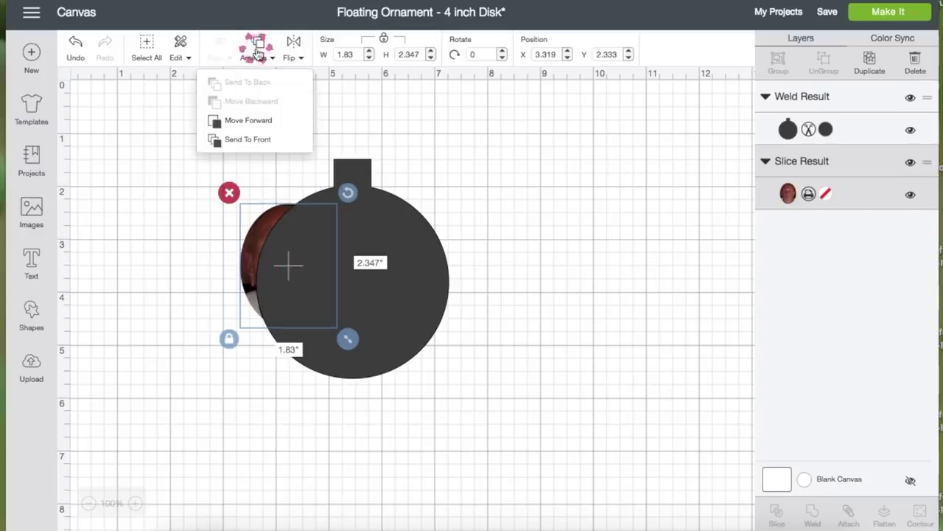
click(251, 140)
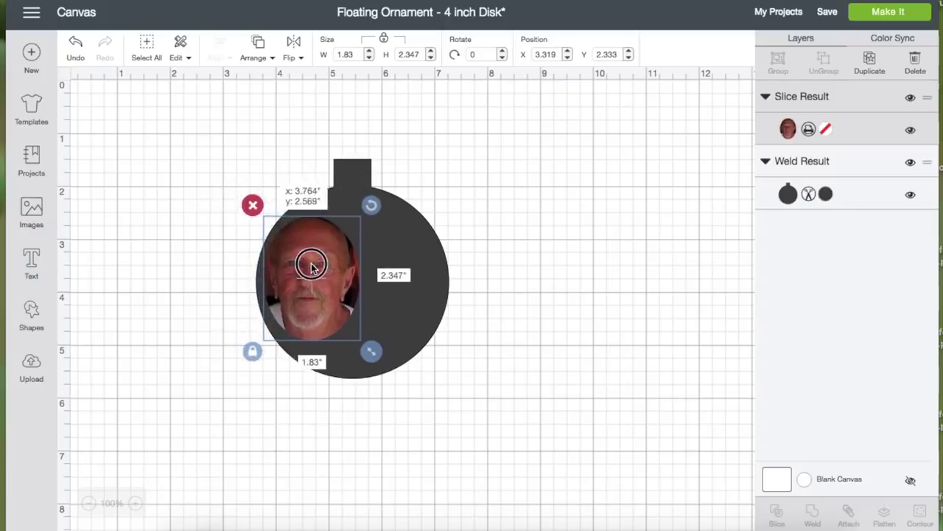
drag(288, 253, 306, 266)
click(539, 242)
drag(526, 230, 251, 331)
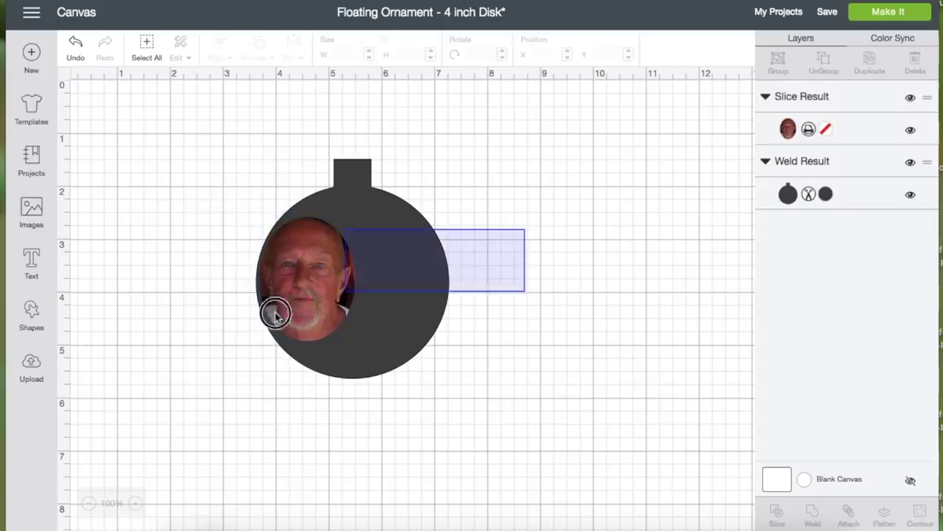
drag(320, 289, 144, 240)
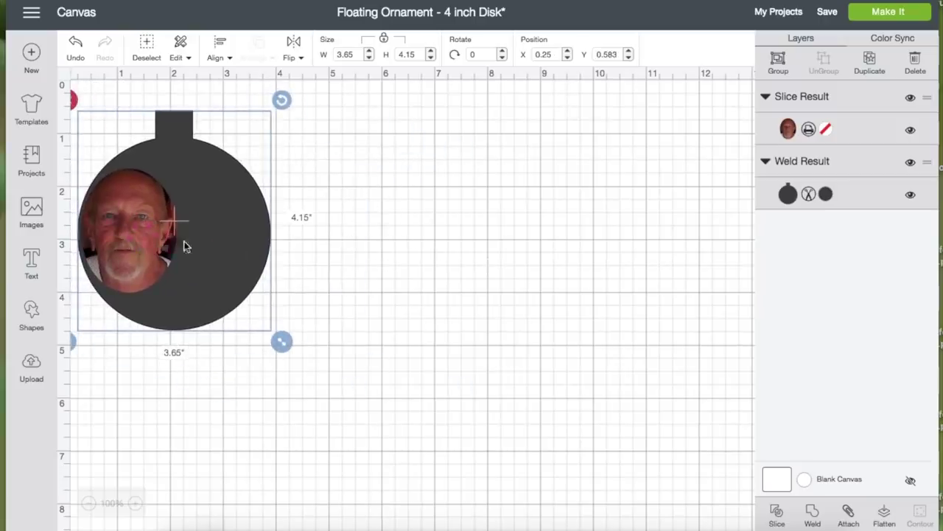
click(332, 275)
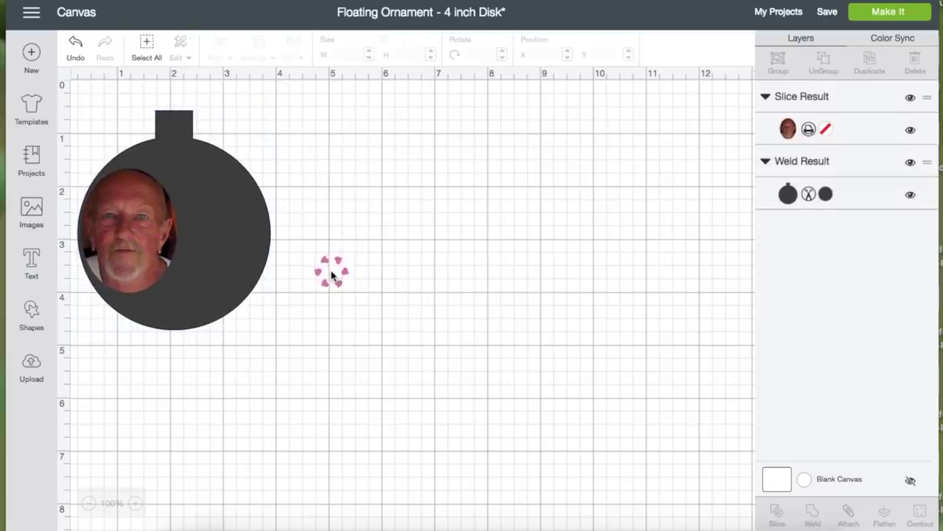
Set the canvas background colour to Cactus Pink
click(810, 480)
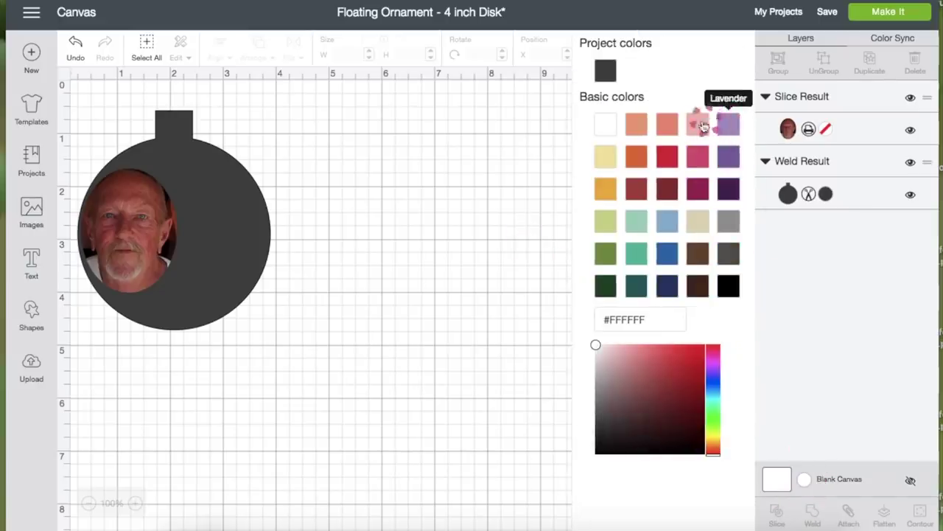
click(698, 126)
click(533, 221)
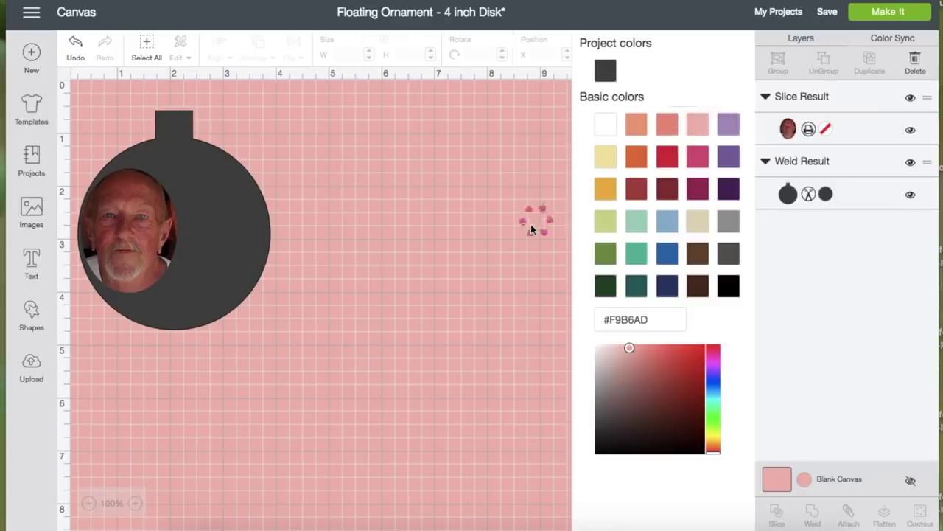
Recolour the welded ornament shape from dark grey to white
click(829, 196)
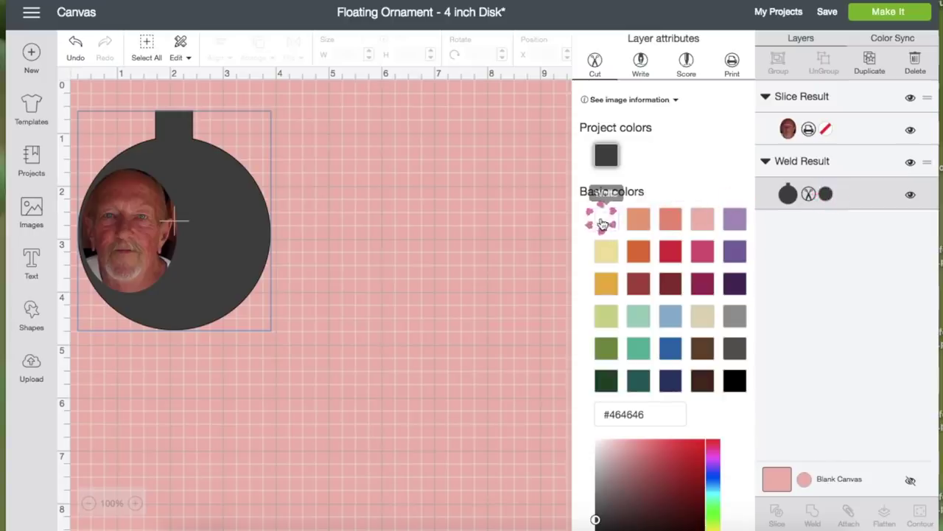
click(606, 218)
click(353, 249)
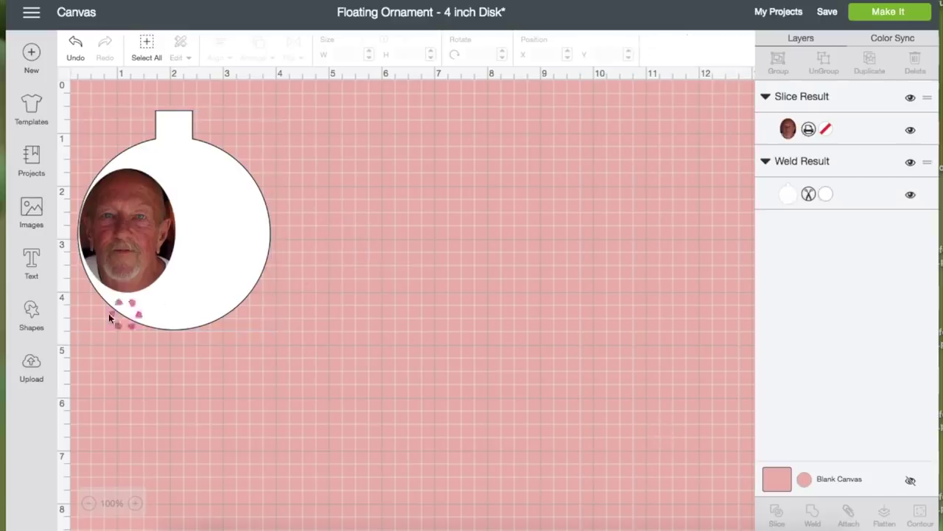
Add the poem text 'Because someone we Love is in heaven... There's a little bit of Heaven in our Home...'
click(31, 259)
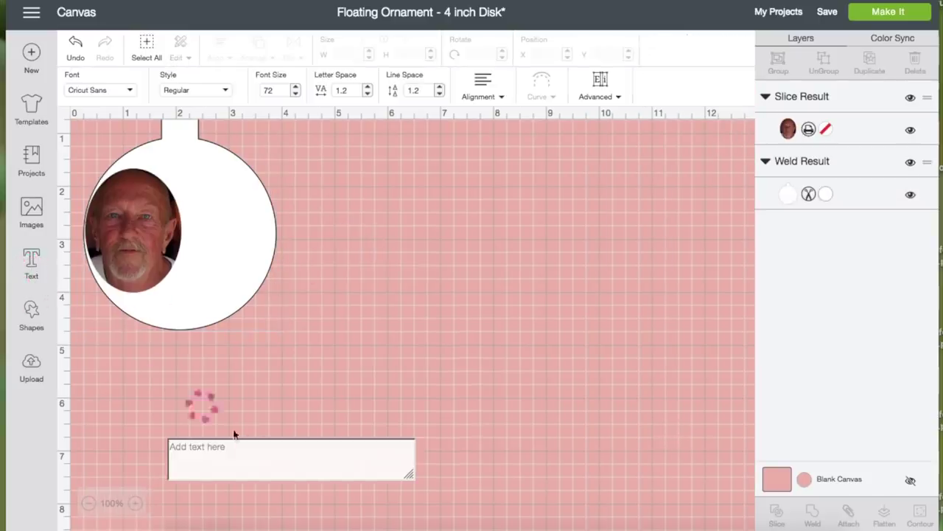
text(Beca)
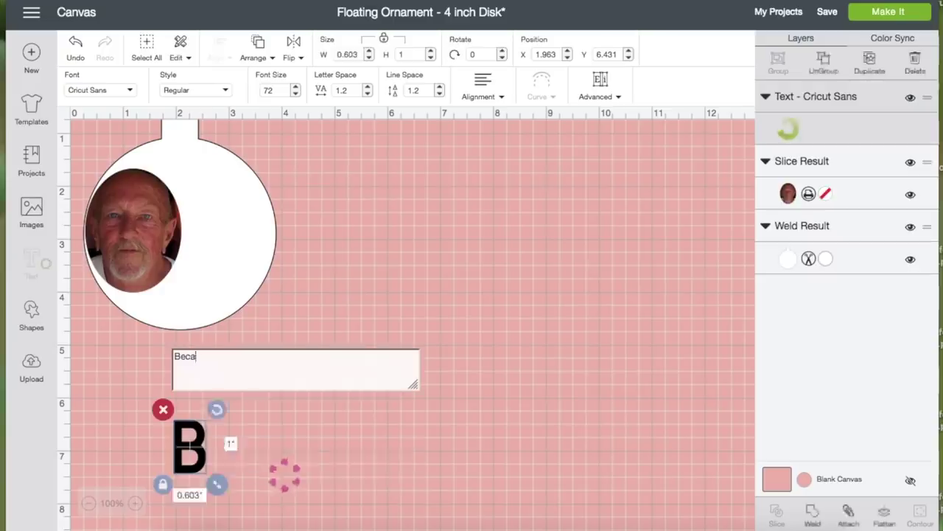
text(use someo)
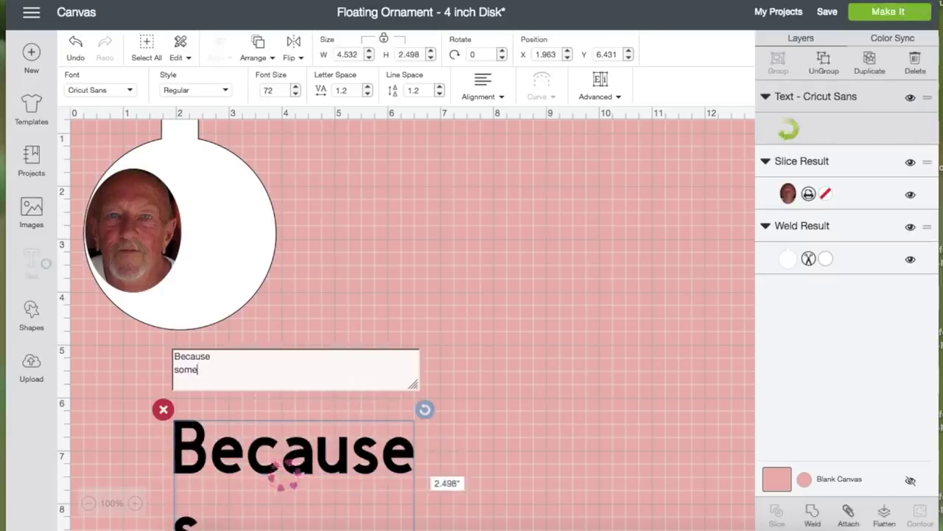
text(ne we Love is in heaven... There's a)
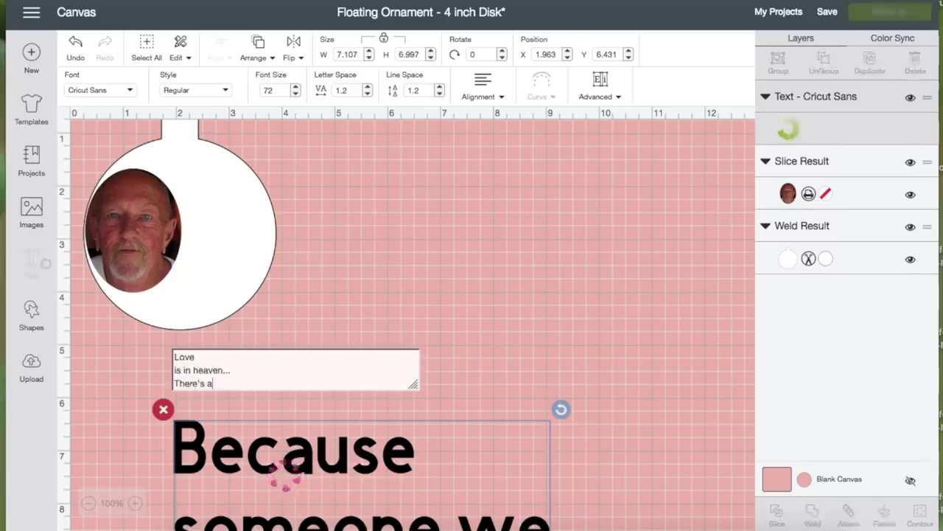
text( little bit of Heaven in our Home...)
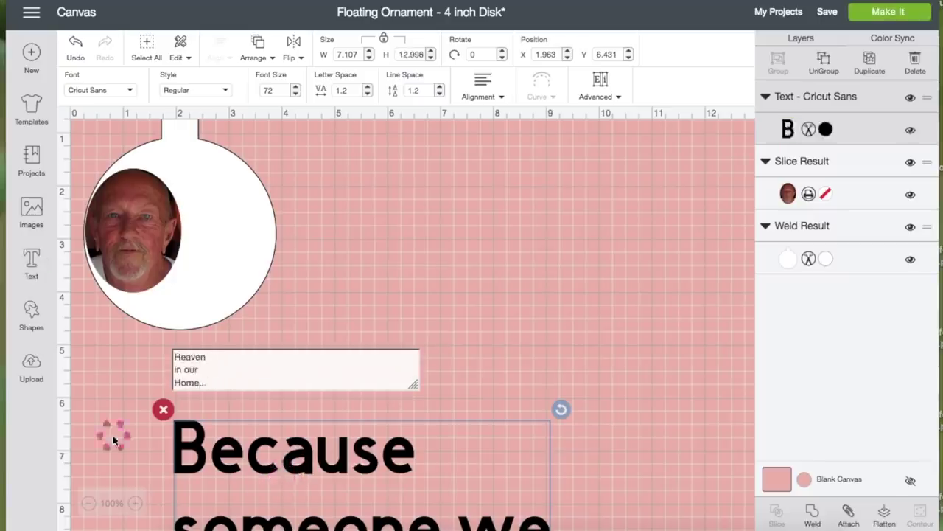
click(88, 502)
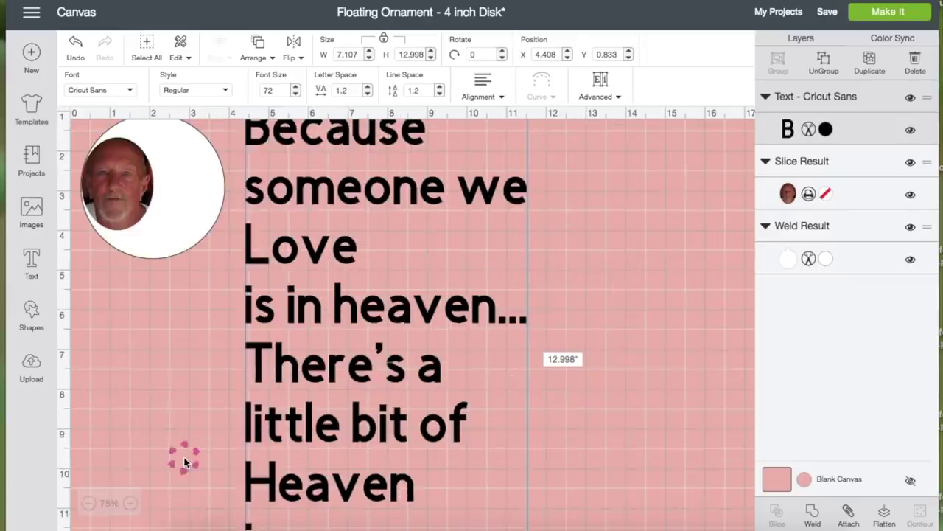
Undo the accidental text resize and move the poem down and to the right
scroll(182, 452, down, 2)
scroll(182, 452, down, 2)
drag(541, 506, 351, 236)
scroll(351, 235, up, 1)
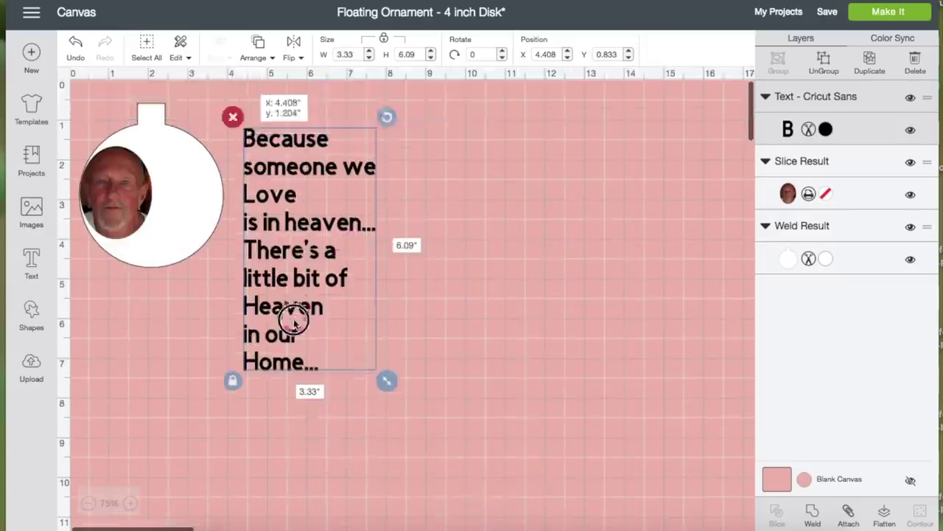
key(ctrl+z)
scroll(295, 316, down, 2)
drag(254, 176, 272, 272)
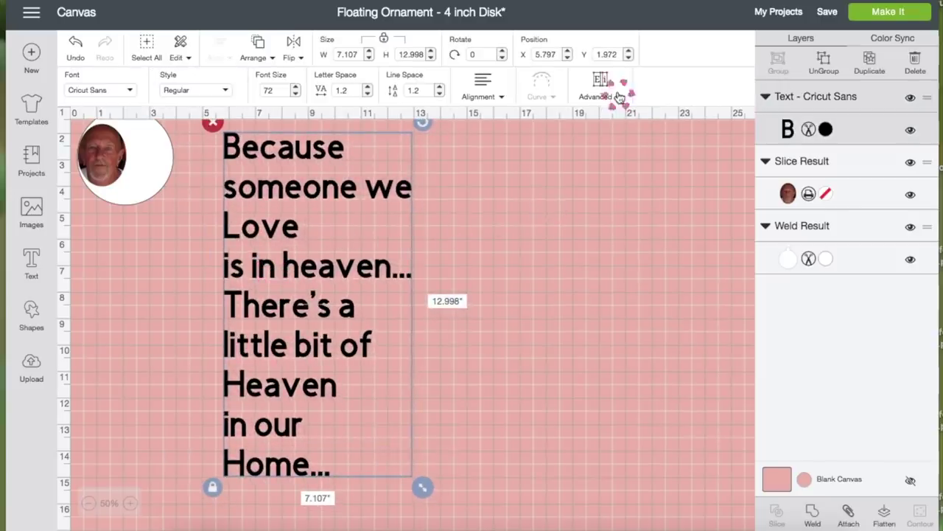
Ungroup the poem into separate lines and set 'Because' in the Anydore font
click(607, 89)
click(611, 145)
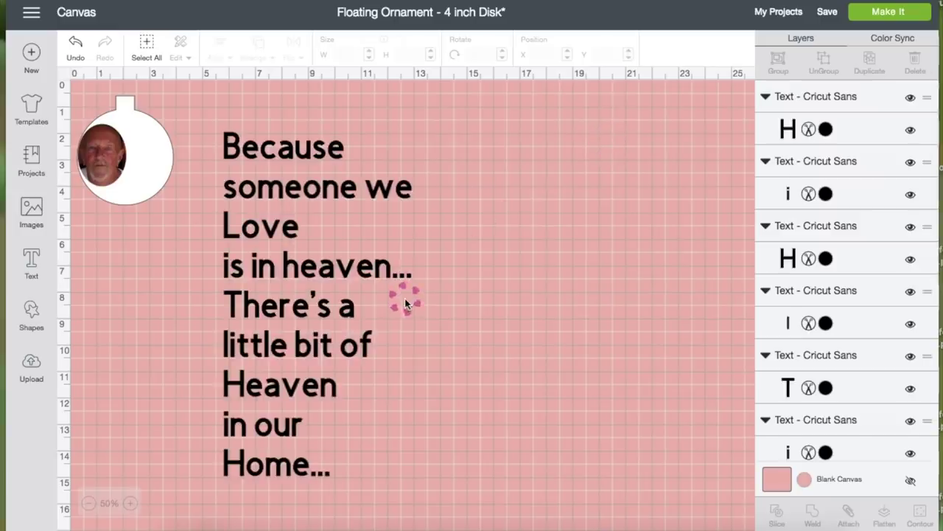
click(275, 140)
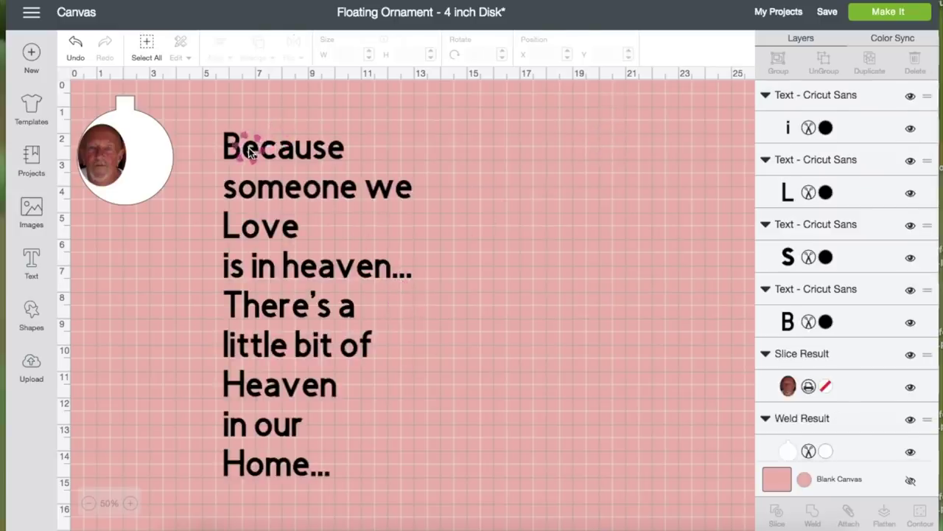
click(249, 150)
click(117, 90)
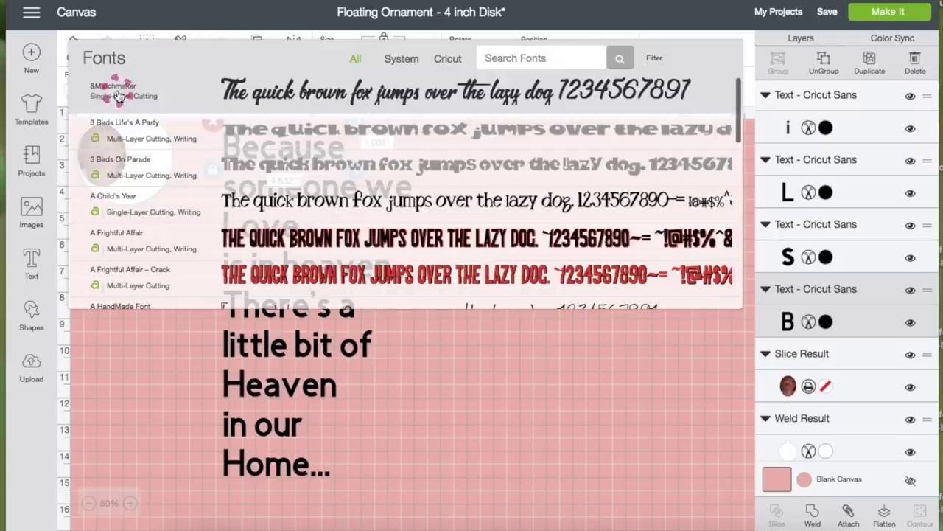
click(528, 59)
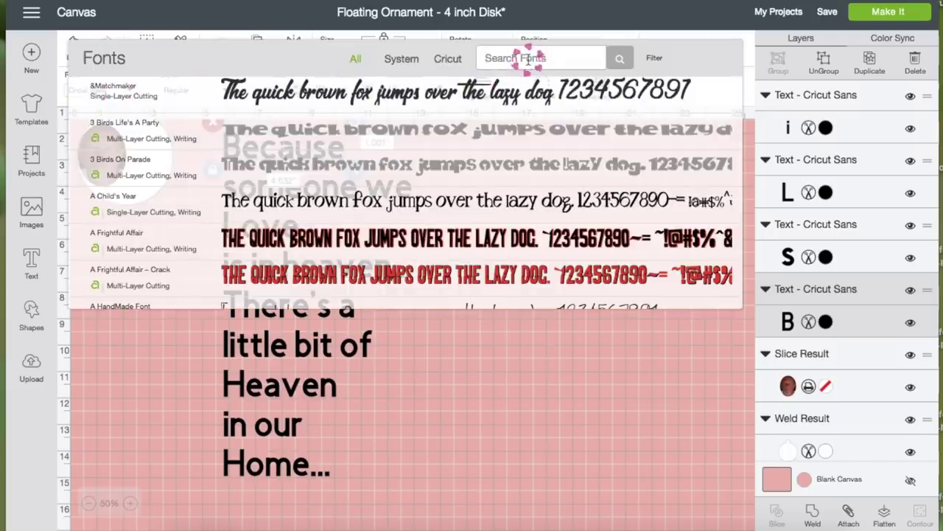
text(anydore)
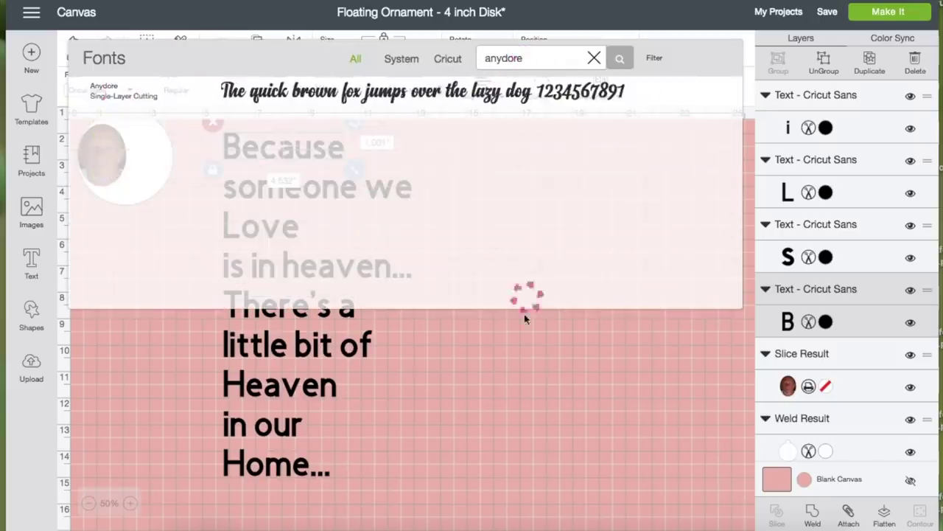
click(403, 80)
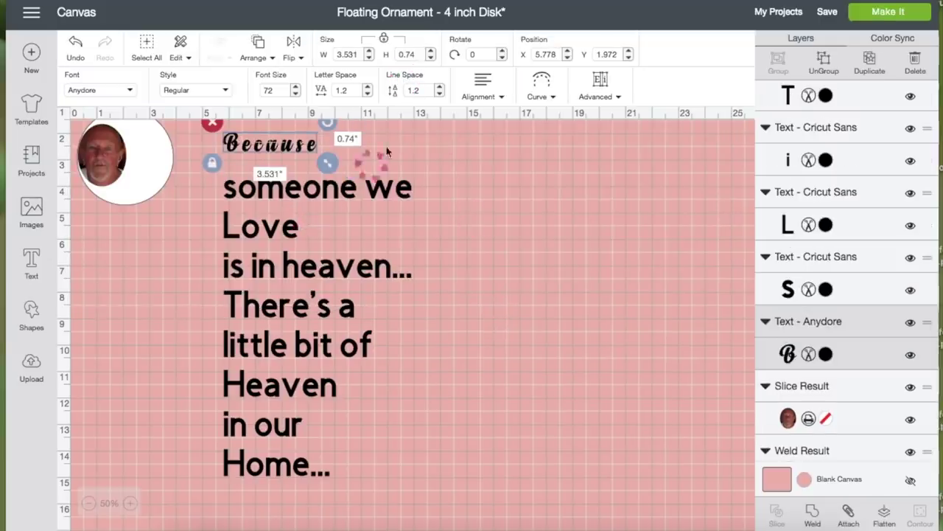
Tighten the letter spacing of 'Because' by several steps
click(130, 503)
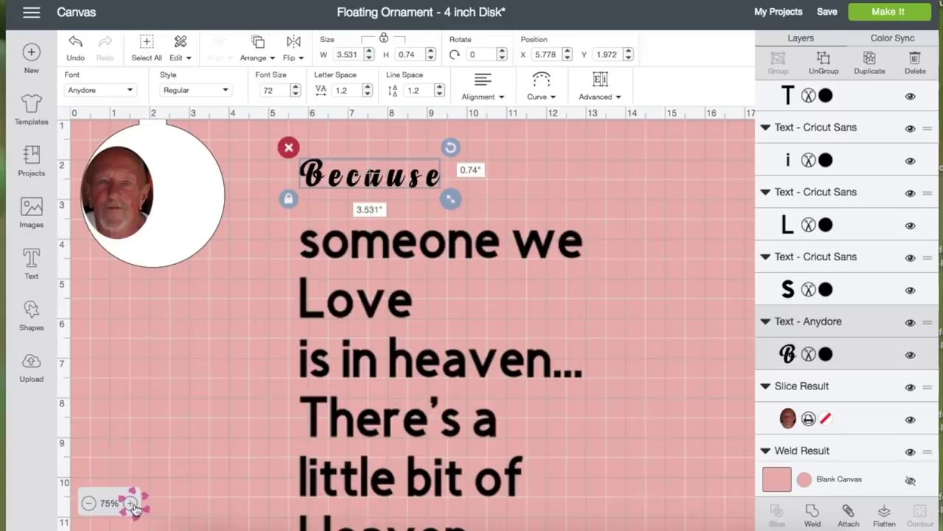
scroll(244, 436, right, 5)
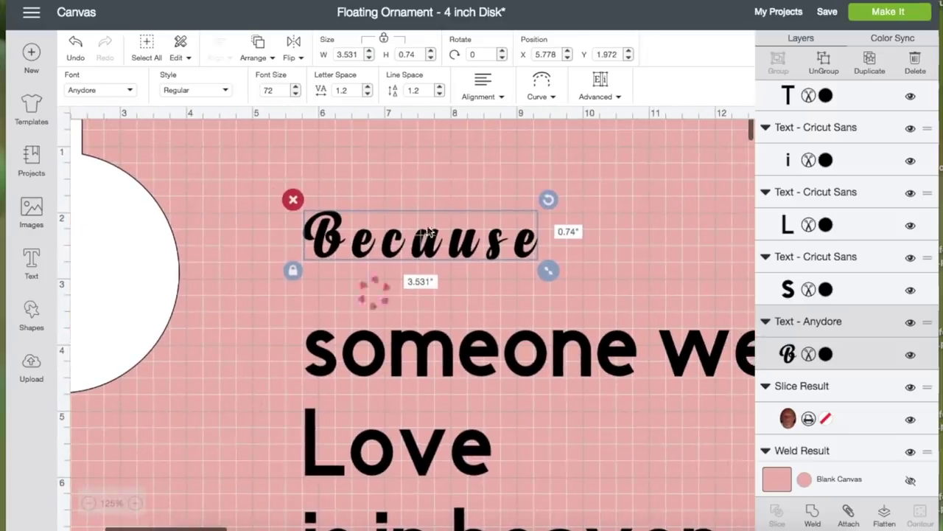
click(368, 95)
click(367, 95)
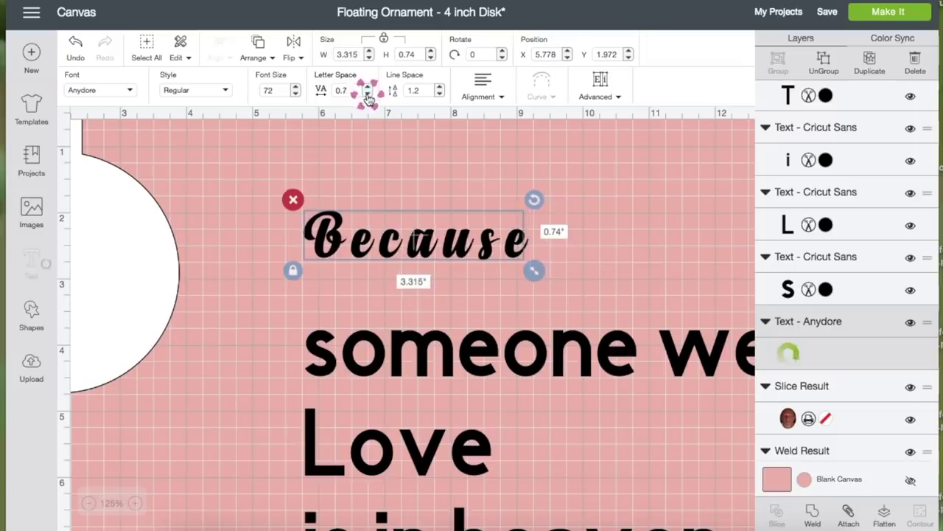
click(368, 95)
click(367, 95)
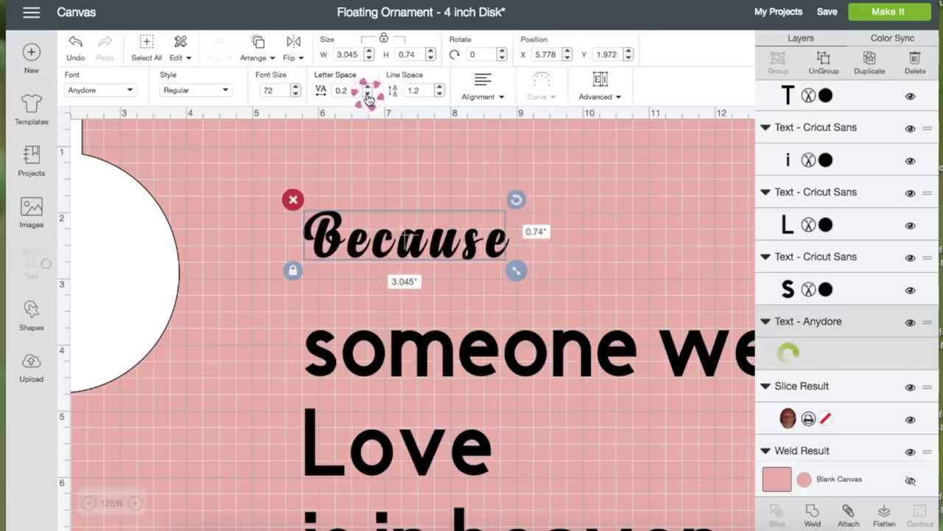
double_click(367, 95)
click(368, 95)
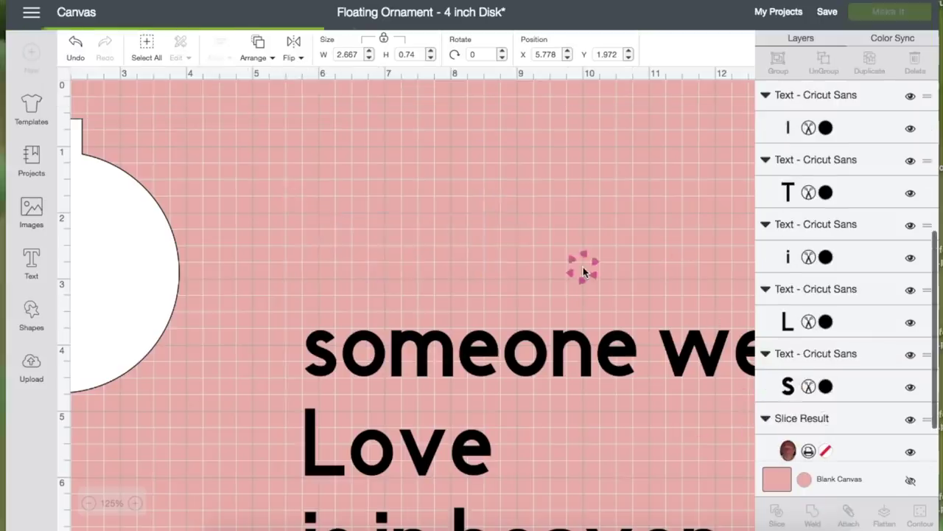
scroll(583, 270, down, 3)
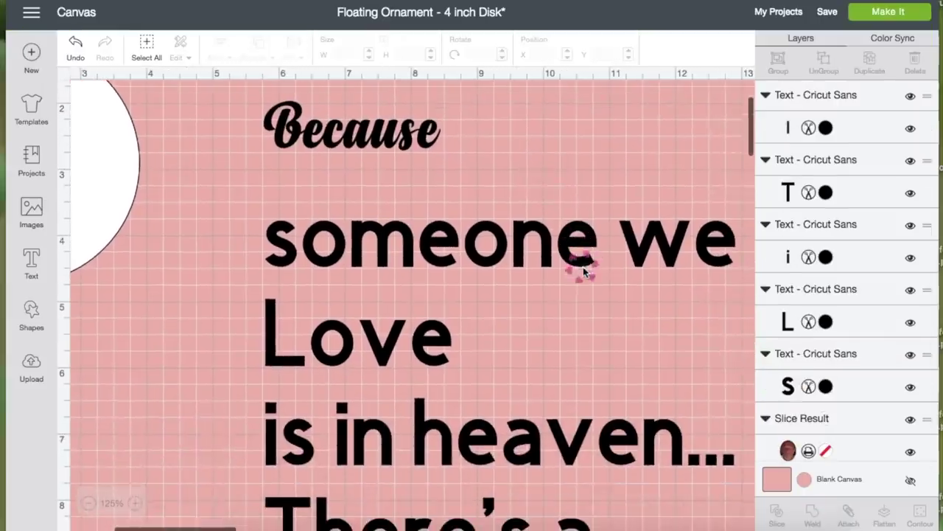
Set 'Love' in Anydore and tighten its letter spacing by six steps
click(391, 340)
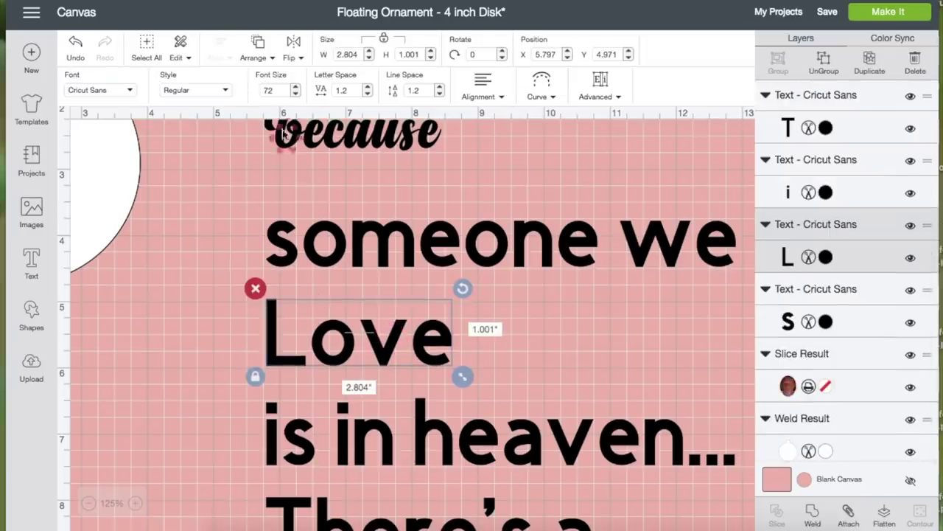
click(120, 92)
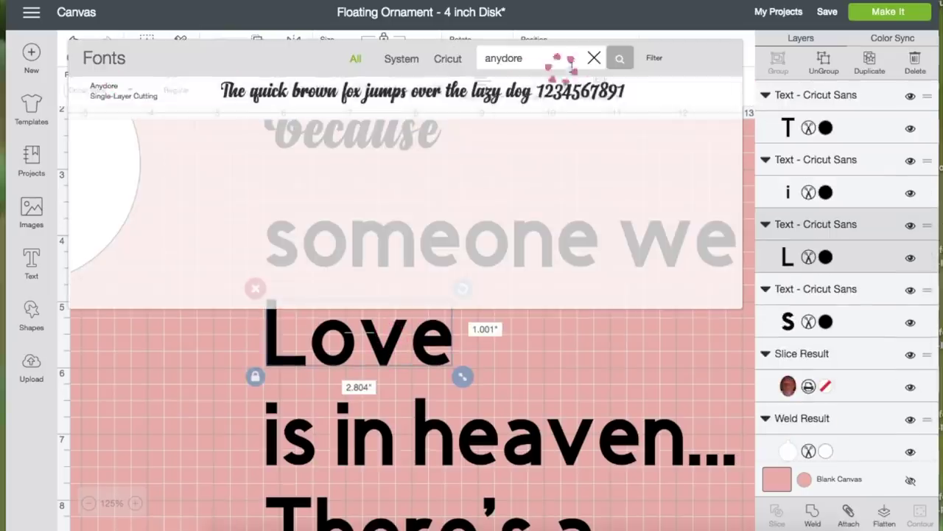
click(516, 95)
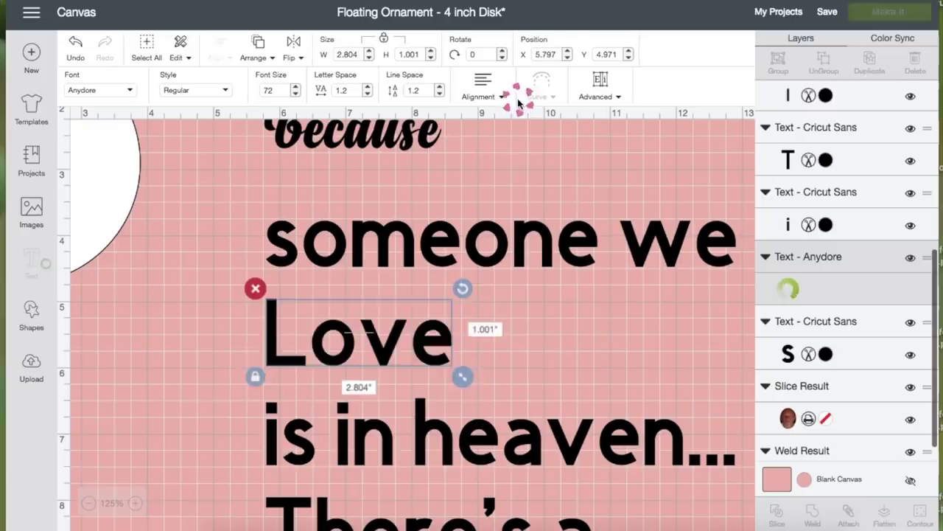
click(368, 94)
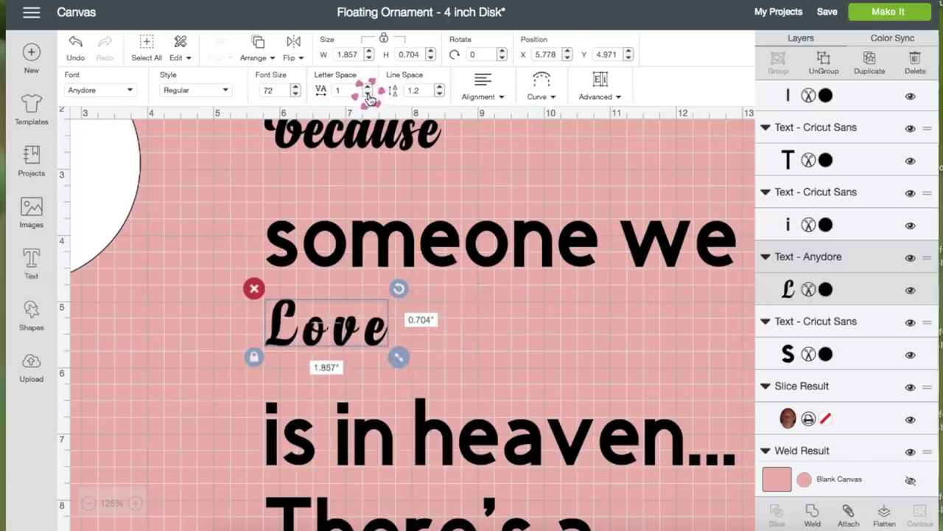
click(367, 95)
click(368, 94)
click(368, 94)
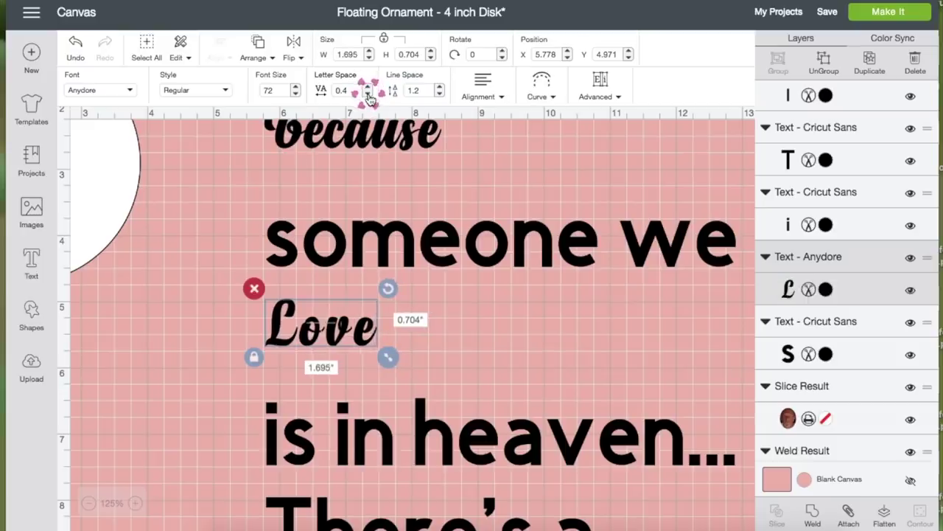
click(368, 94)
click(368, 94)
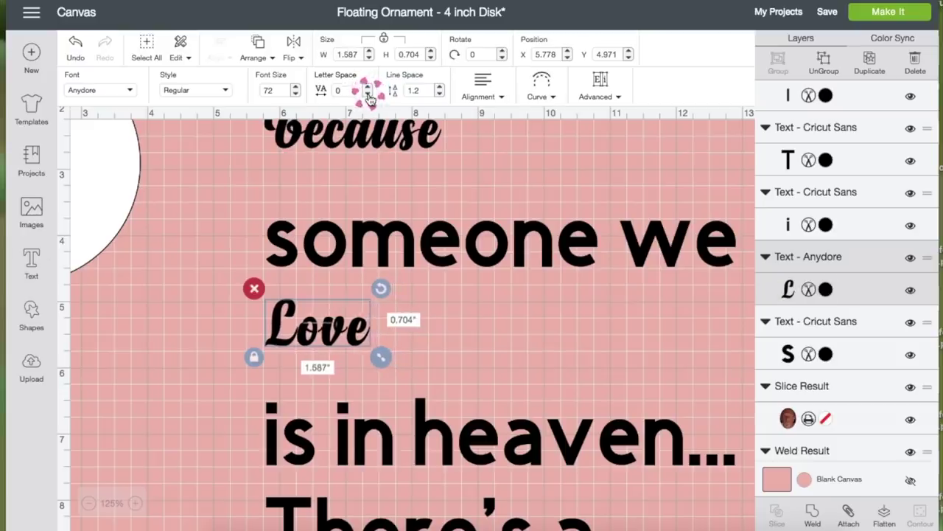
click(368, 94)
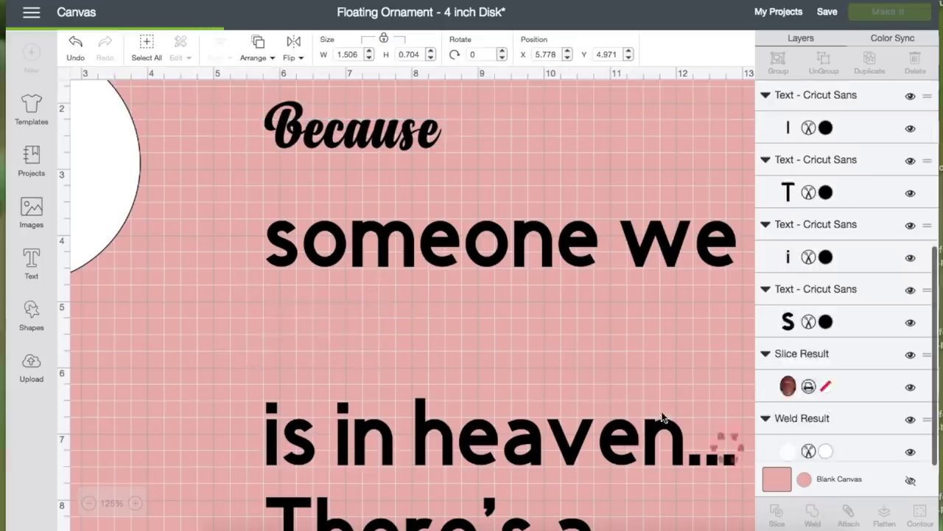
click(515, 347)
Set 'There's a' in Anydore and tighten its letter spacing by five steps
scroll(516, 347, down, 2)
scroll(518, 352, down, 3)
scroll(518, 352, down, 1)
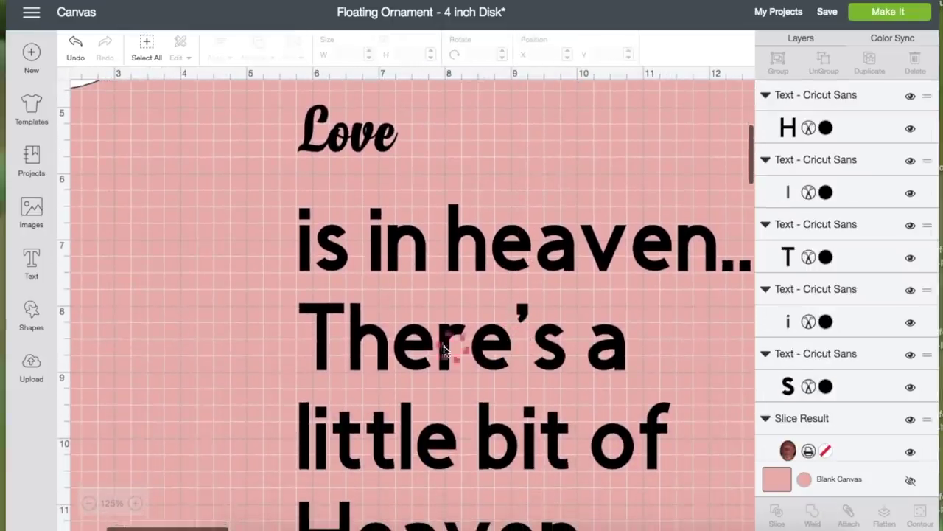
click(432, 346)
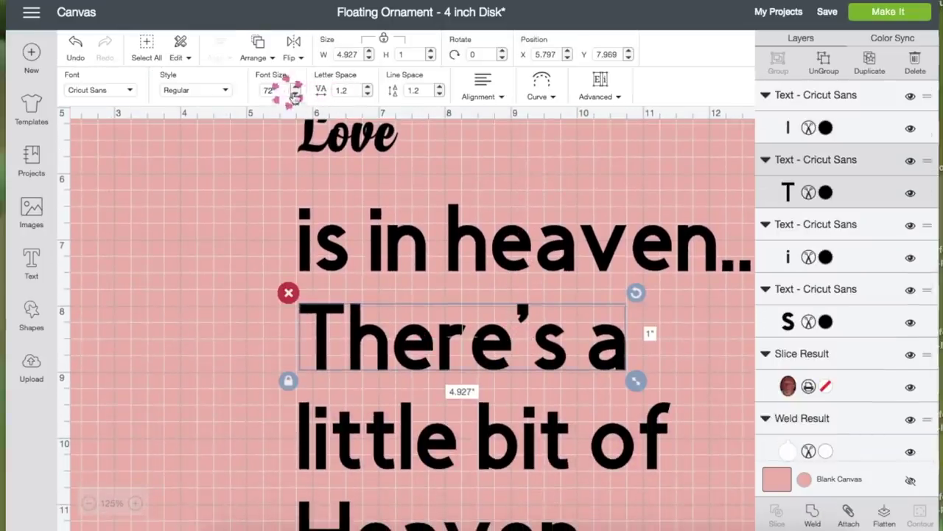
click(127, 102)
click(472, 92)
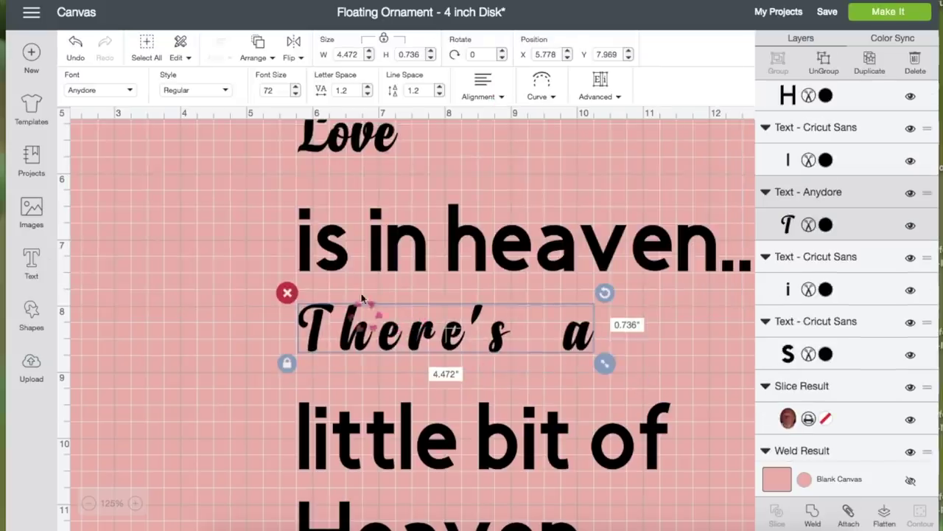
click(368, 93)
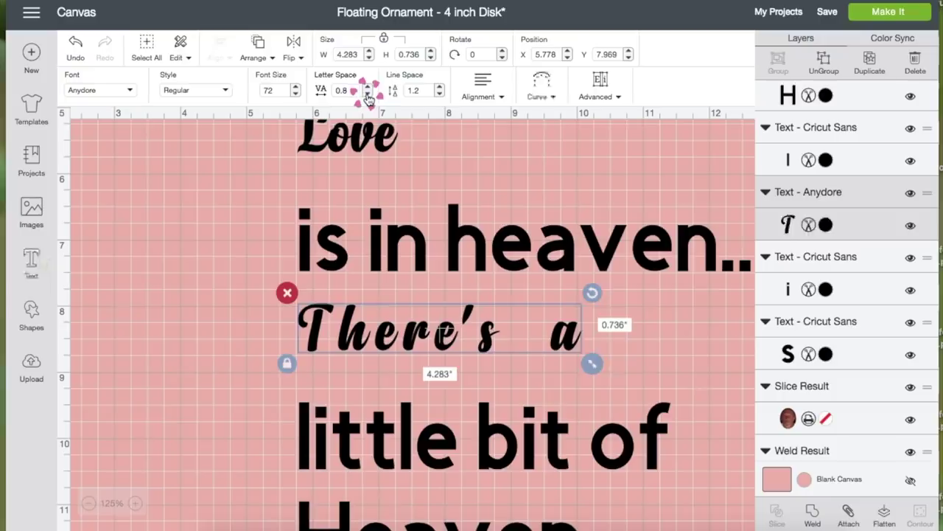
click(368, 93)
click(368, 95)
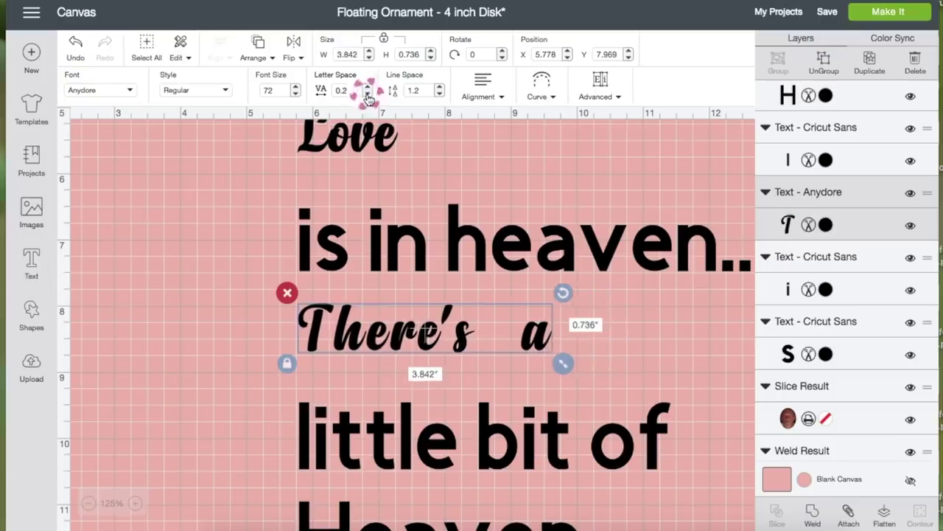
click(368, 94)
click(368, 94)
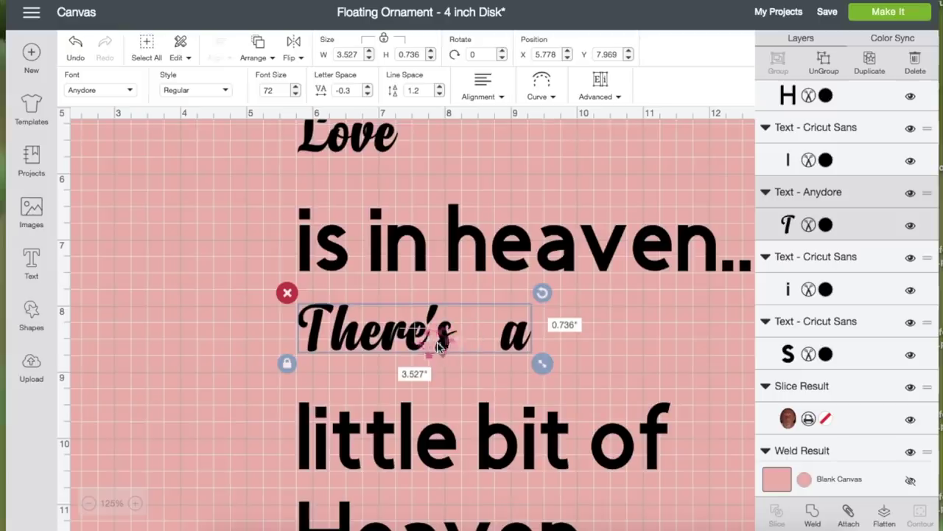
Ungroup 'There's a' into letters, close up the 's' and 'a', and weld them into one piece
click(825, 66)
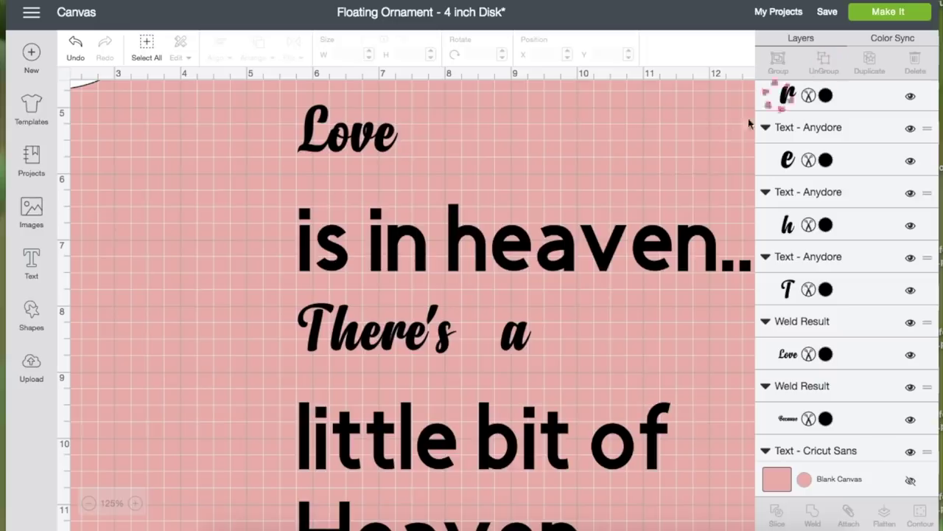
click(445, 347)
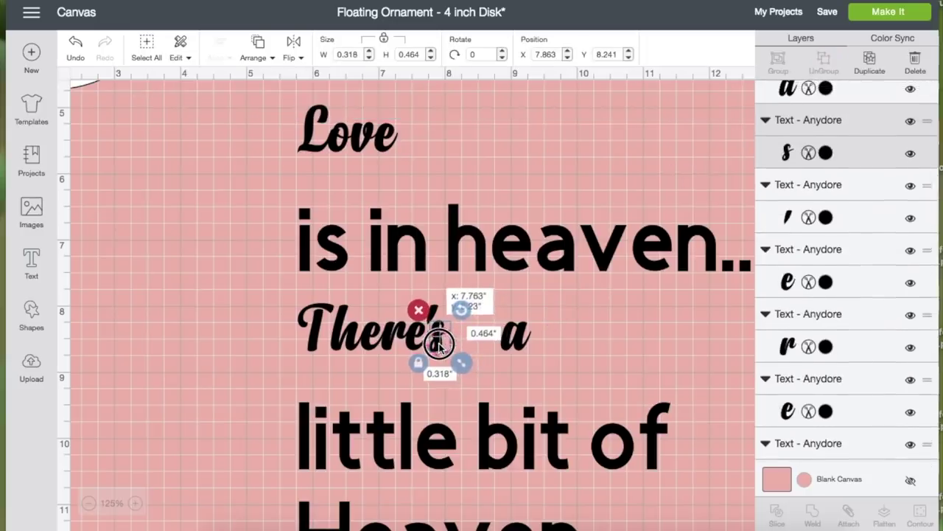
drag(439, 345, 435, 332)
click(535, 358)
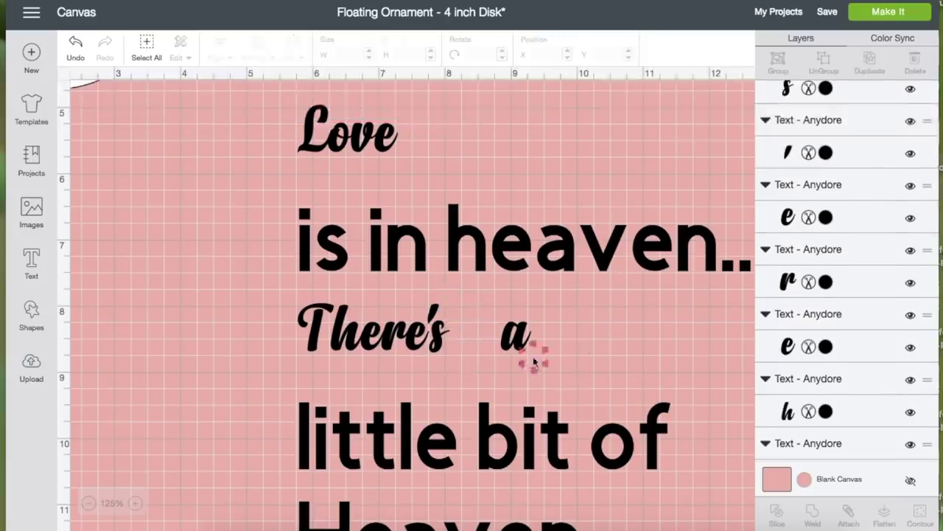
drag(508, 352, 471, 348)
click(173, 322)
drag(229, 321, 534, 351)
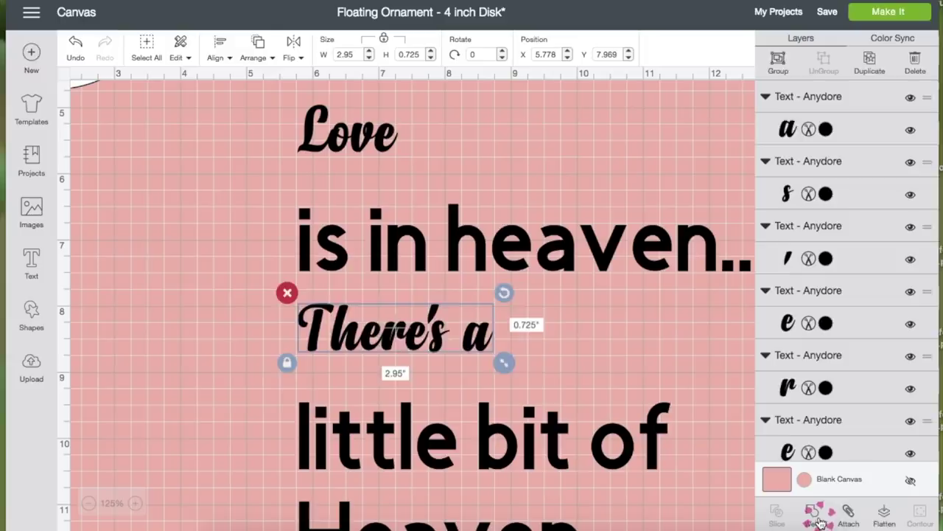
click(600, 377)
Set 'Heaven' in the Anydore font with letter spacing tightened to -0.4
scroll(601, 378, down, 2)
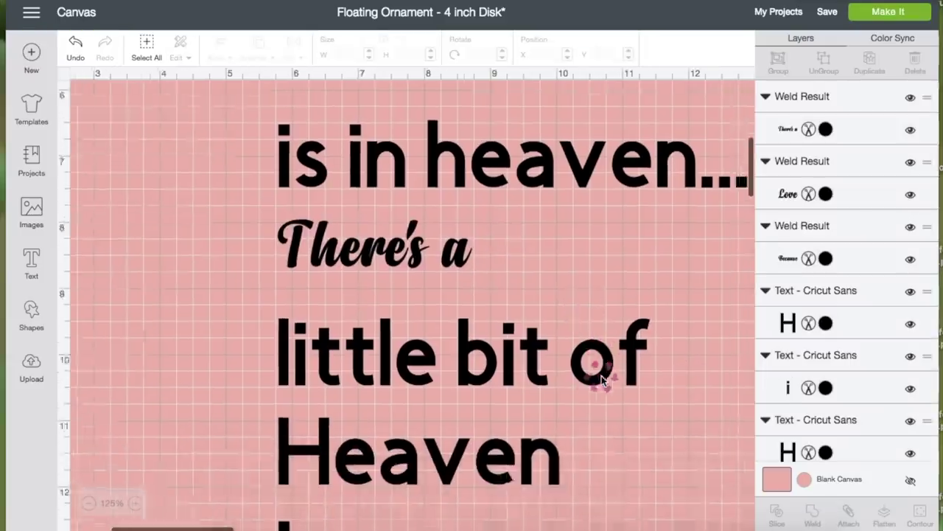
scroll(316, 453, down, 2)
scroll(219, 431, down, 4)
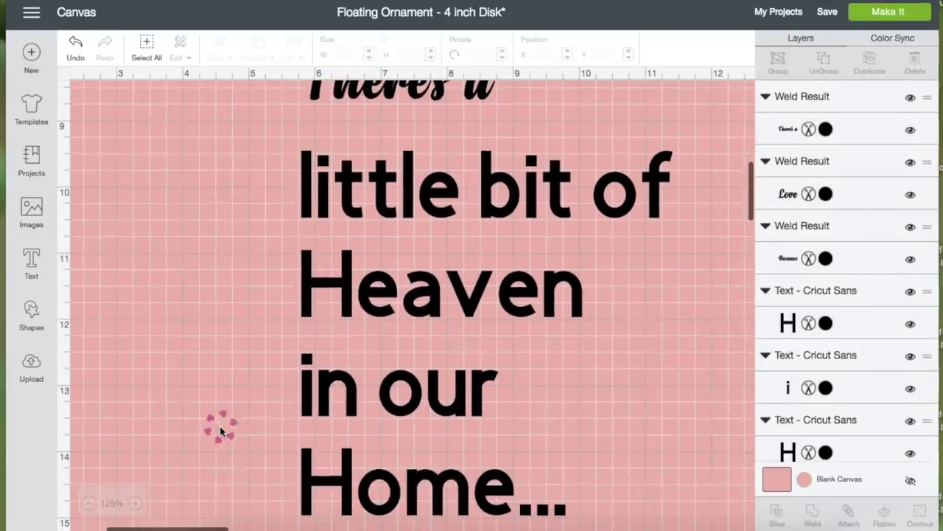
click(329, 306)
click(125, 92)
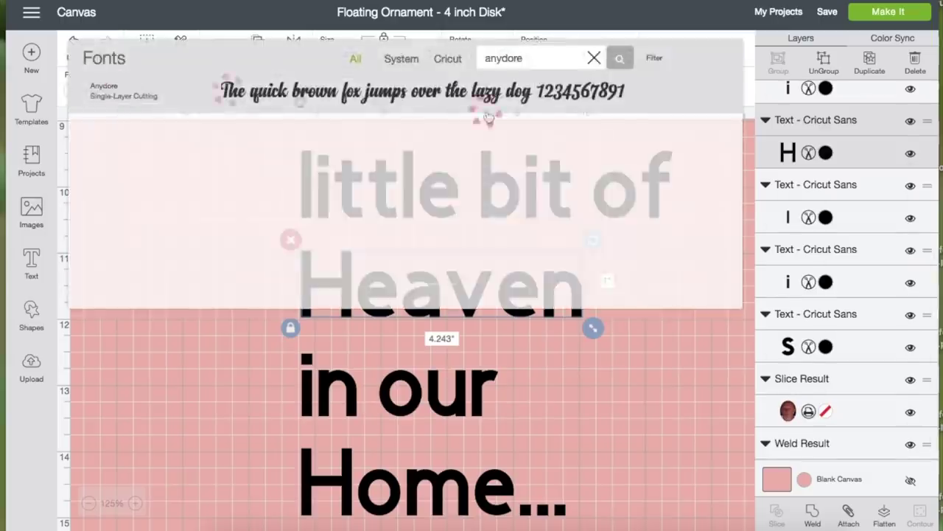
click(480, 103)
click(368, 94)
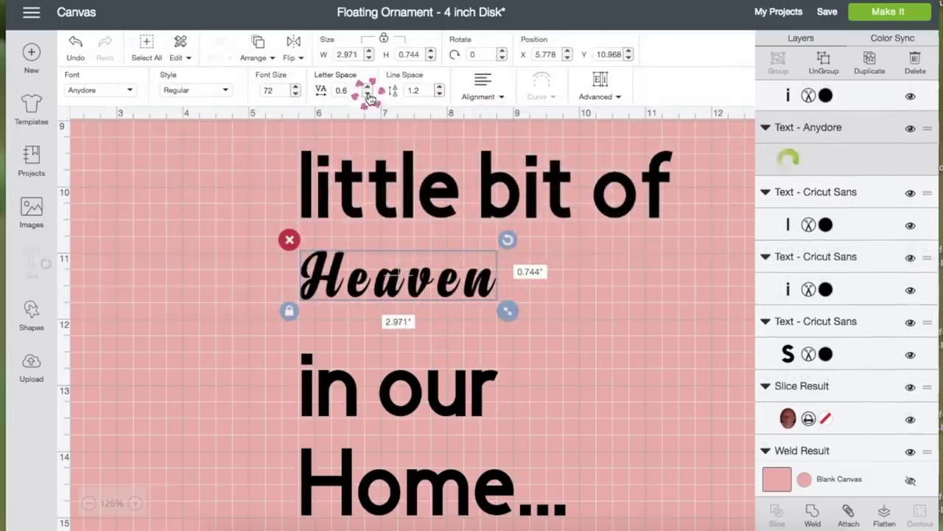
click(368, 94)
click(367, 94)
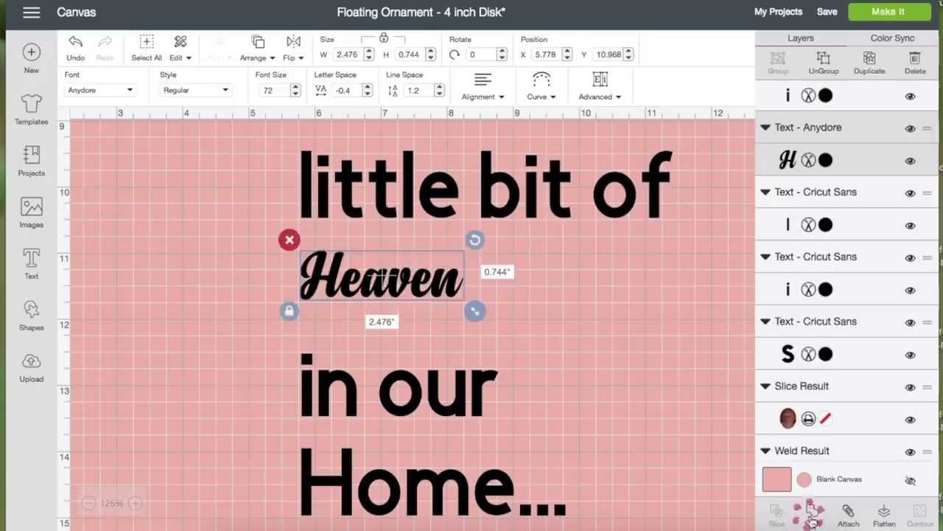
click(242, 379)
Set 'Home...' in Anydore with letter spacing tightened to -0.5
scroll(295, 390, down, 3)
click(358, 396)
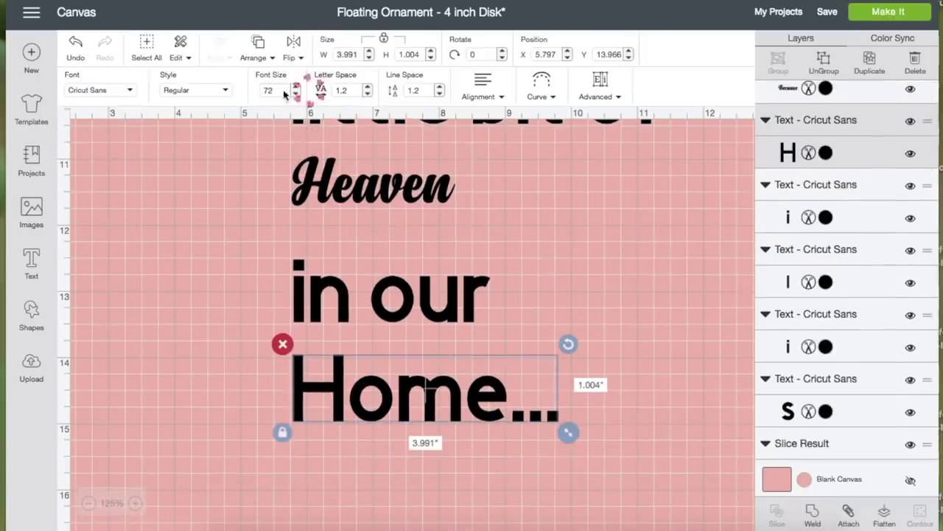
click(110, 90)
click(398, 91)
click(534, 304)
click(367, 94)
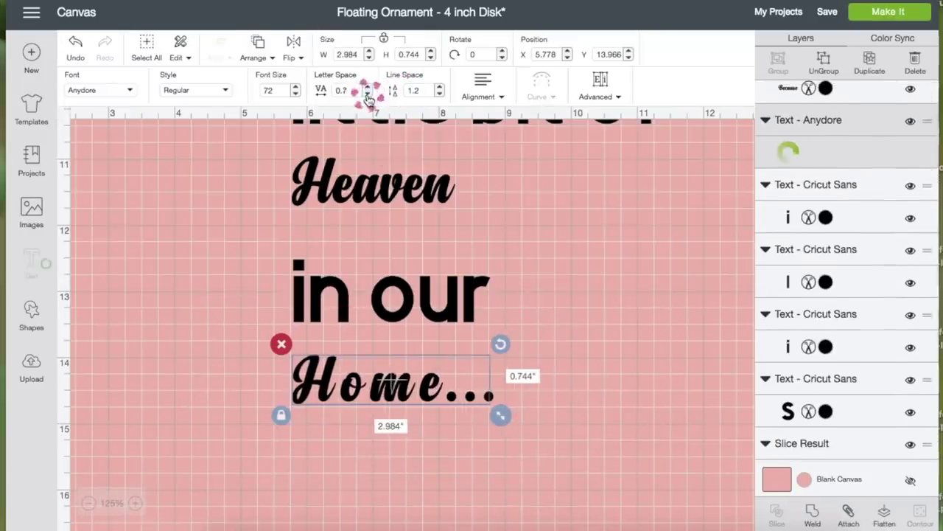
click(368, 93)
click(368, 94)
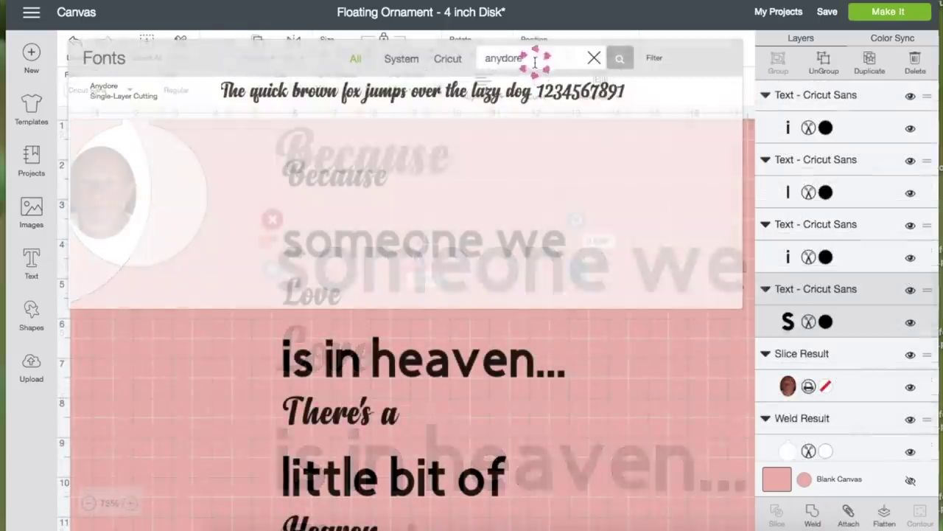
Set 'someone we' and 'is in heaven...' in the Aubrey font and shrink them
text(aubrey)
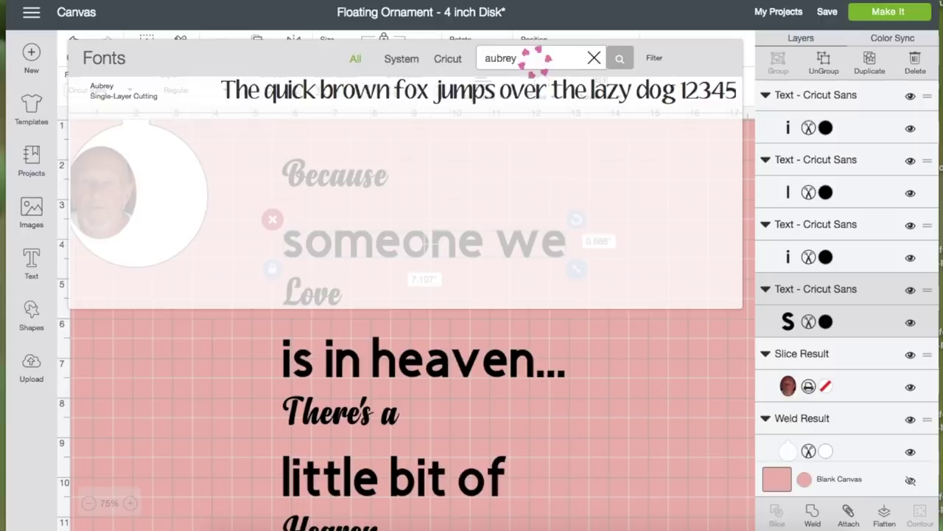
click(464, 90)
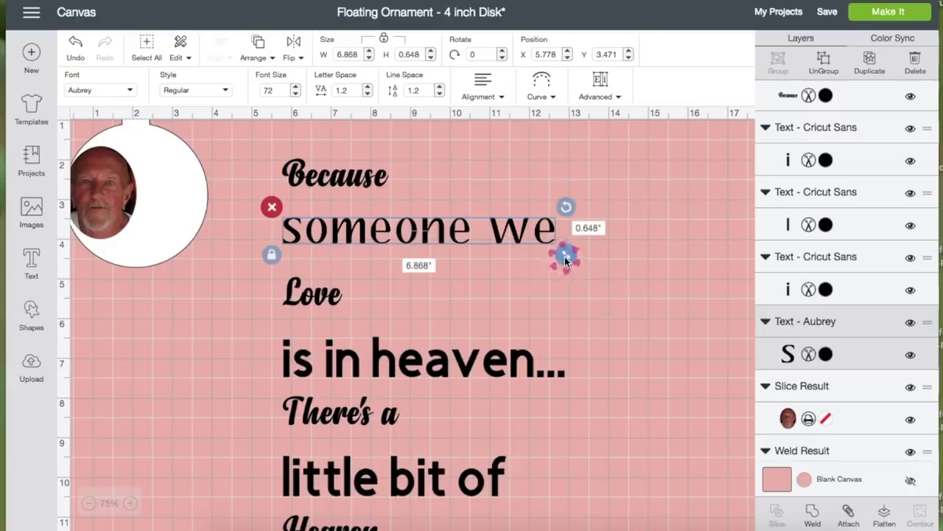
drag(565, 258, 433, 232)
click(225, 208)
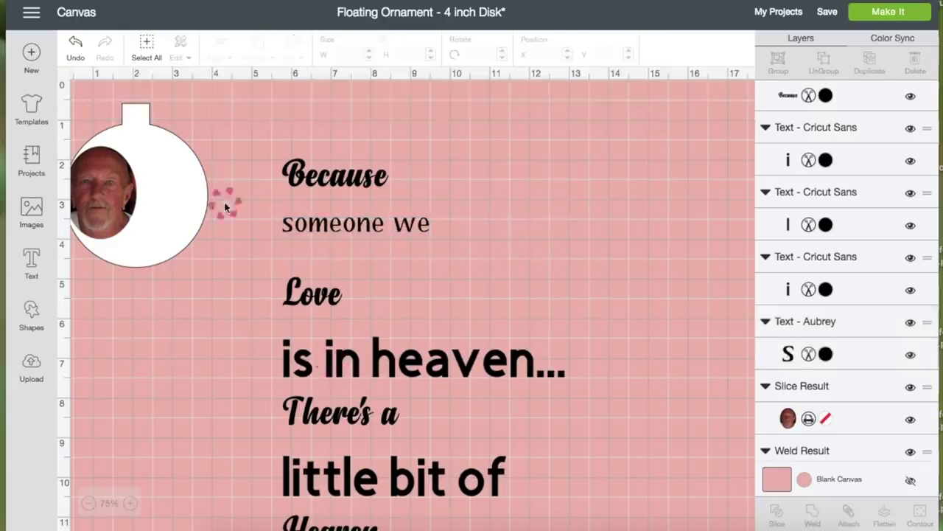
click(302, 372)
click(99, 90)
drag(585, 379, 467, 369)
Set 'little bit of' and 'in our' in Aubrey at a smaller size
scroll(462, 361, down, 3)
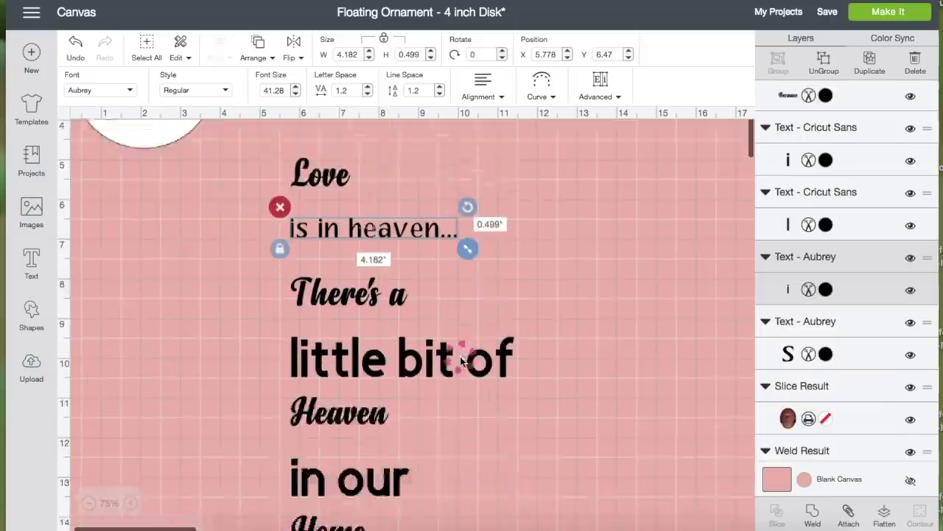
click(462, 361)
scroll(462, 362, down, 2)
click(100, 90)
drag(545, 320, 411, 330)
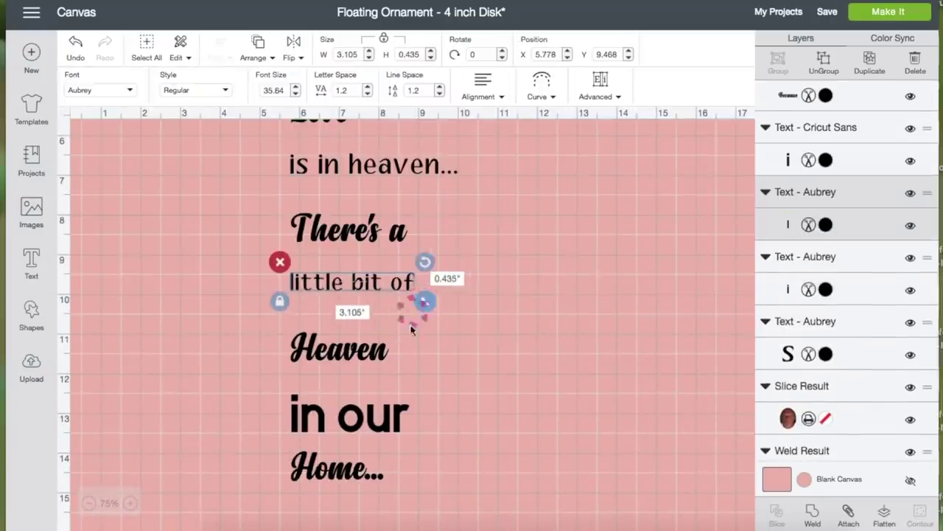
click(346, 416)
click(100, 90)
drag(415, 430, 370, 421)
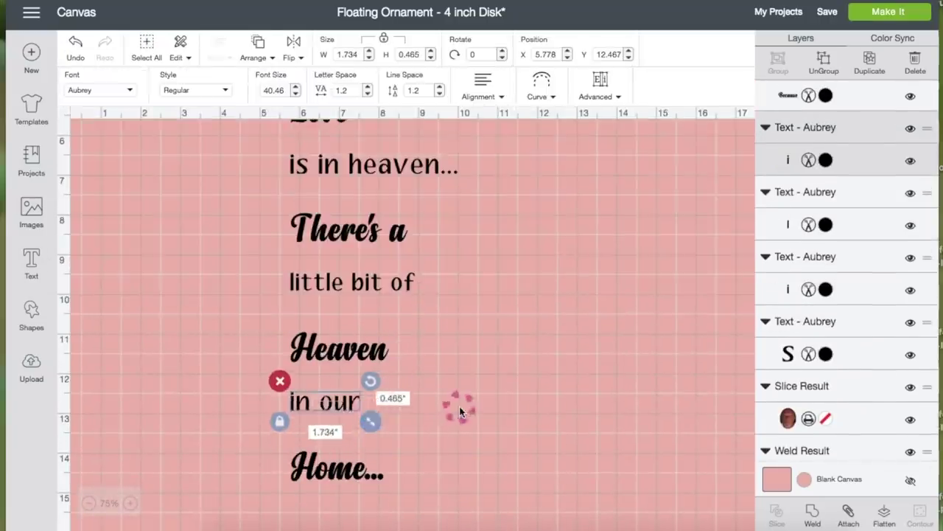
scroll(459, 406, up, 3)
click(88, 503)
click(177, 263)
Scale the whole poem to about 0.86 × 2.6 inches and bring 'Because' toward the ornament
mouse_move(198, 107)
mouse_down()
mouse_move(353, 487)
mouse_move(253, 256)
mouse_move(322, 217)
mouse_up()
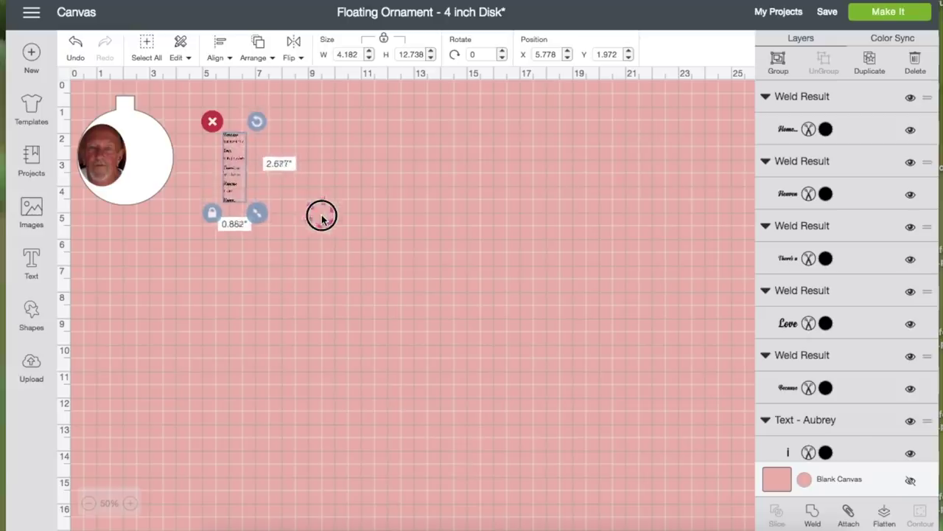
click(154, 334)
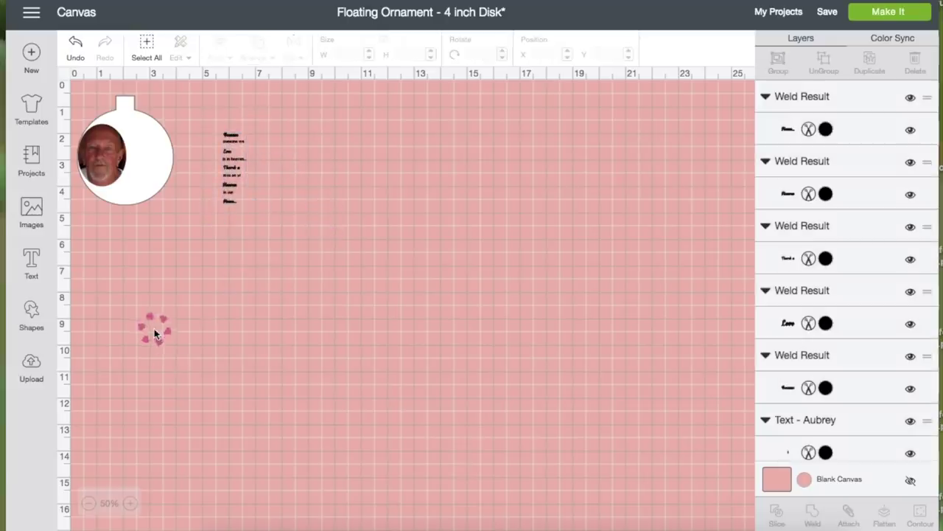
click(134, 503)
click(134, 503)
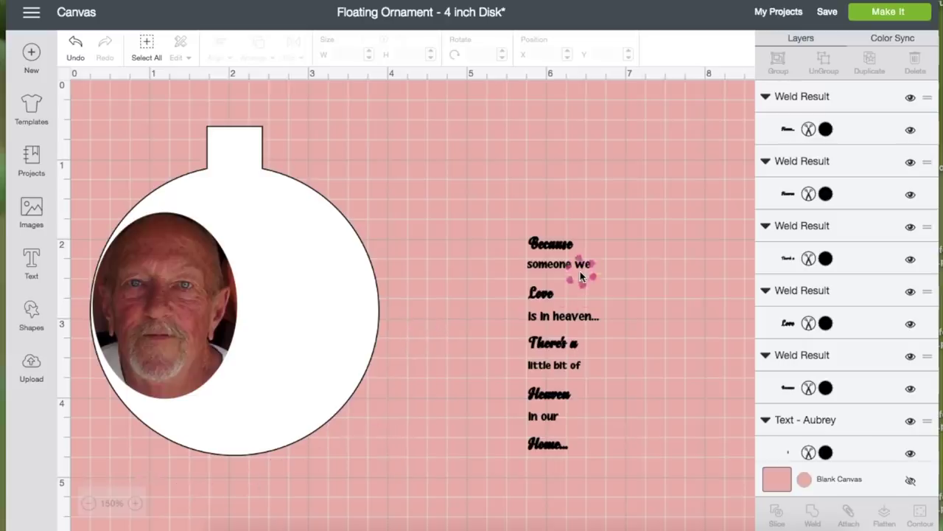
mouse_move(558, 251)
mouse_down()
mouse_move(376, 171)
mouse_move(463, 226)
mouse_up()
Place 'Because' across the ornament's top with 'someone we' just beneath it
drag(417, 179, 251, 203)
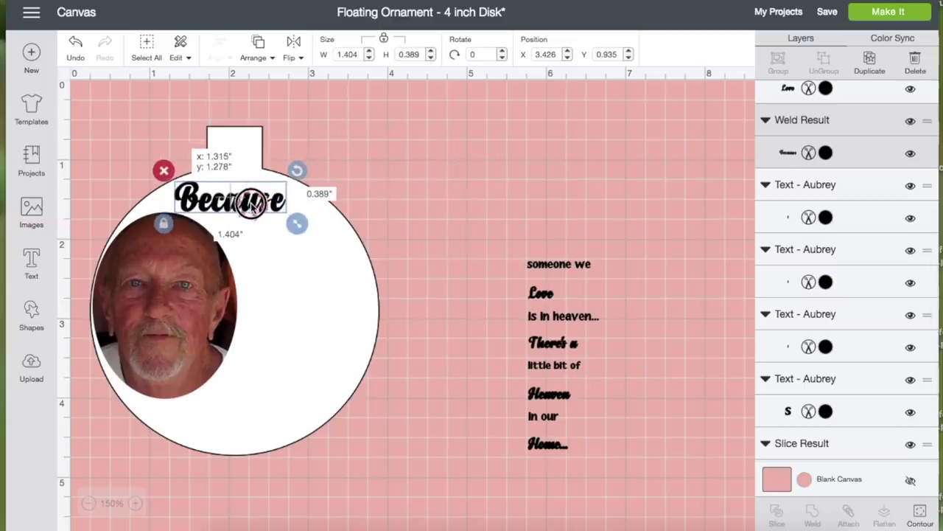
mouse_move(299, 220)
mouse_down()
mouse_move(316, 230)
mouse_move(293, 221)
mouse_up()
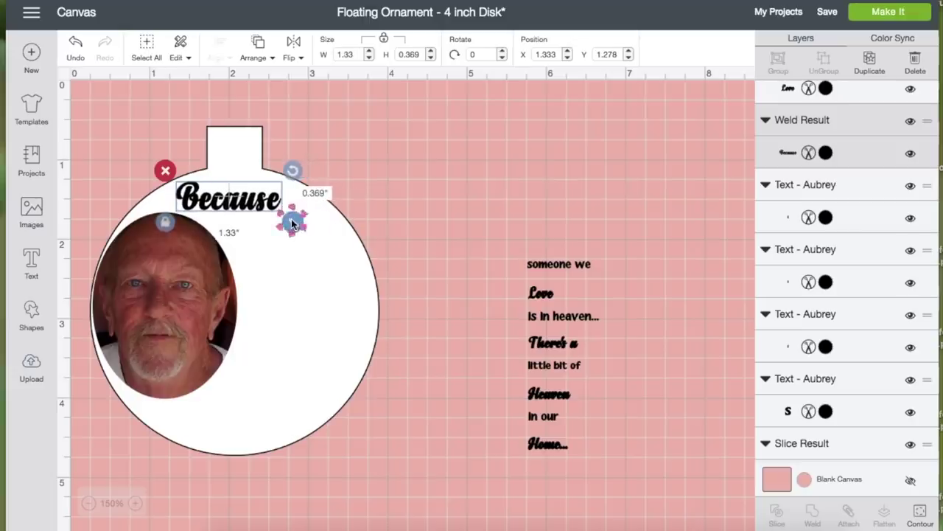
click(403, 266)
mouse_move(542, 264)
mouse_down()
mouse_move(243, 229)
mouse_move(345, 248)
mouse_up()
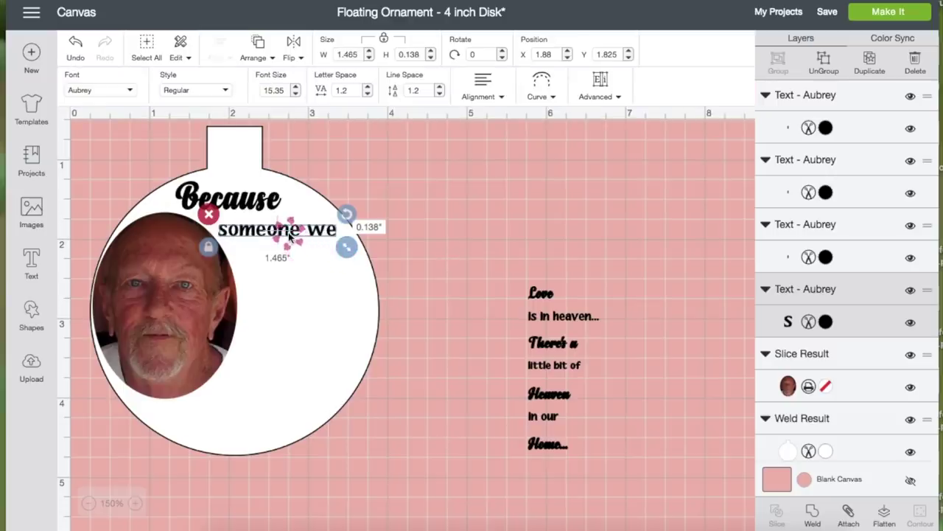
drag(289, 233, 288, 231)
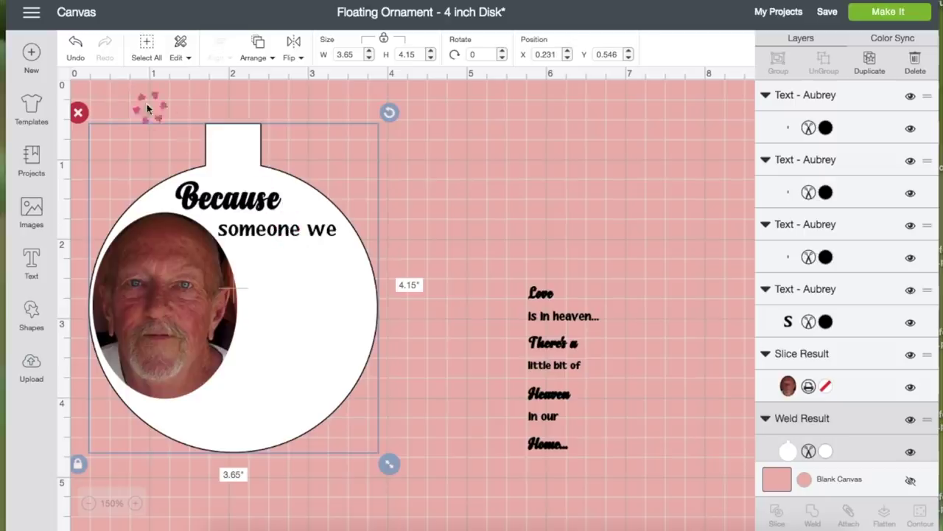
click(84, 51)
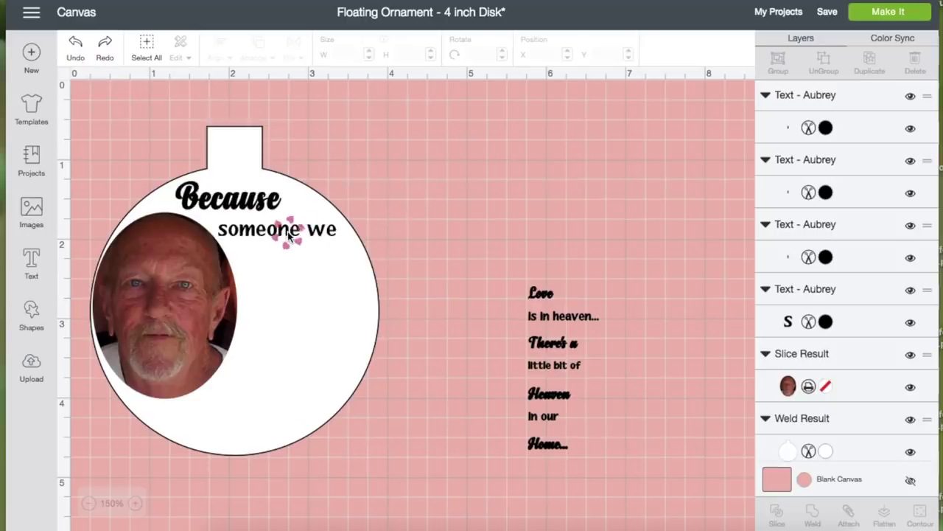
drag(289, 232, 288, 226)
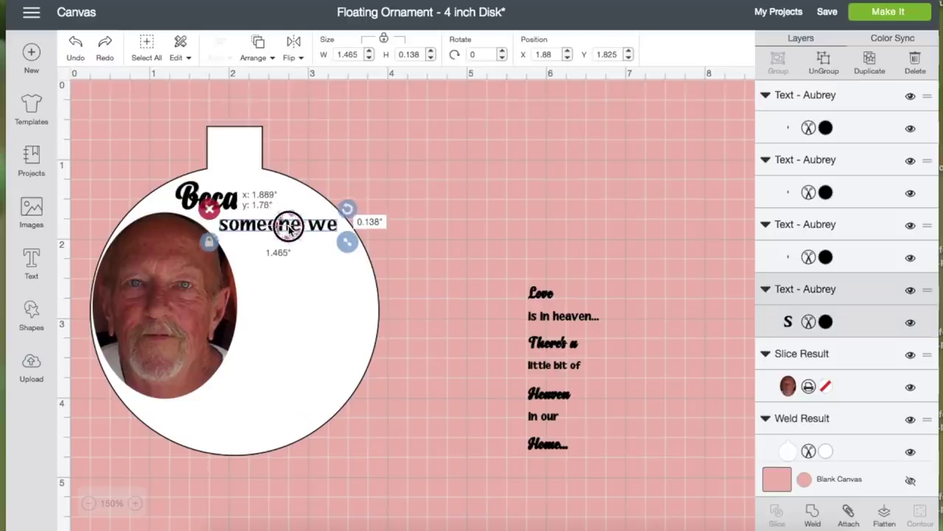
click(452, 228)
Enlarge 'Love' and place it on the ornament beside 'someone we'
click(540, 294)
drag(564, 310, 606, 325)
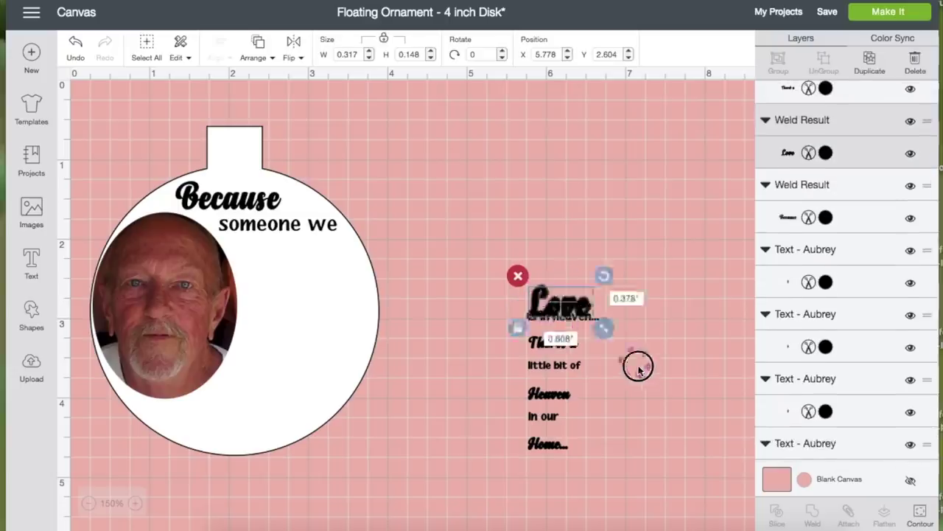
click(313, 224)
drag(529, 297, 286, 232)
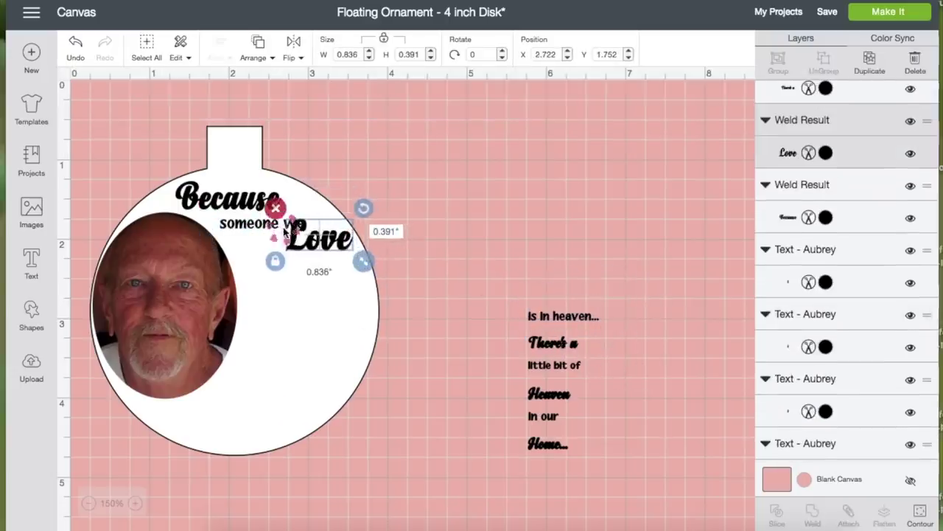
click(242, 230)
drag(254, 222, 254, 227)
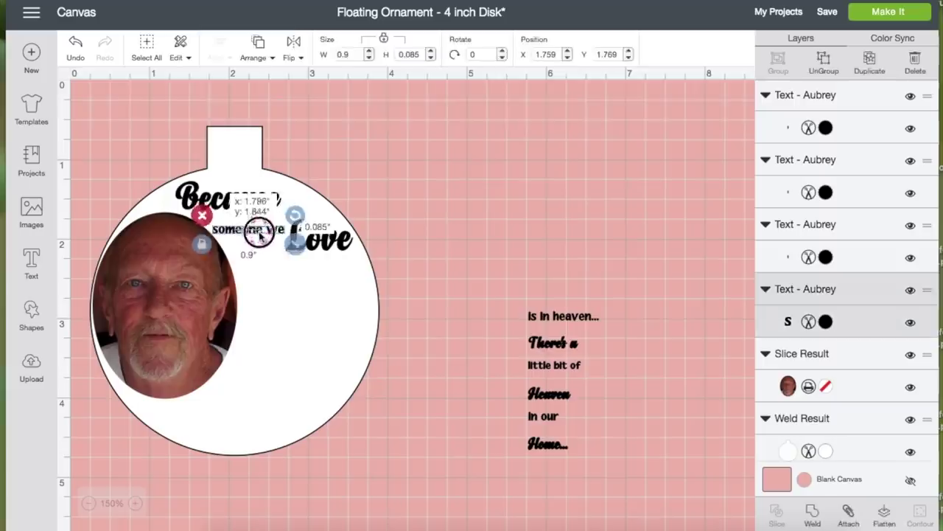
click(486, 243)
Stack the remaining lines on the ornament, enlarging 'There's a', 'Heaven' and 'Home...'
drag(545, 317, 255, 264)
drag(553, 343, 272, 284)
drag(302, 293, 371, 326)
drag(553, 365, 297, 324)
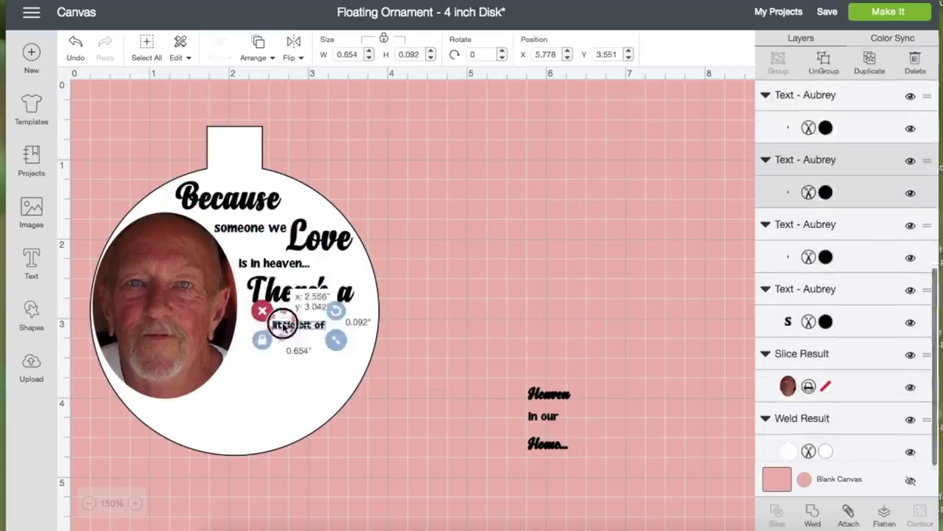
drag(549, 394, 269, 350)
drag(304, 361, 364, 398)
drag(544, 416, 289, 384)
mouse_move(547, 443)
mouse_down()
mouse_move(199, 421)
mouse_move(295, 442)
mouse_up()
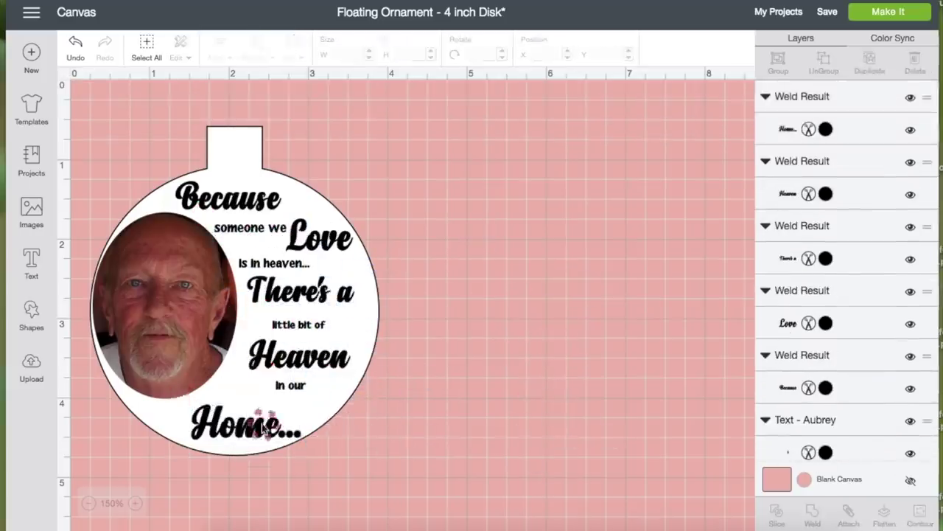
drag(236, 420, 259, 413)
Fine-tune the photo, 'in our', 'Heaven' and 'little bit of' positions on the ornament
click(157, 374)
drag(157, 373, 158, 389)
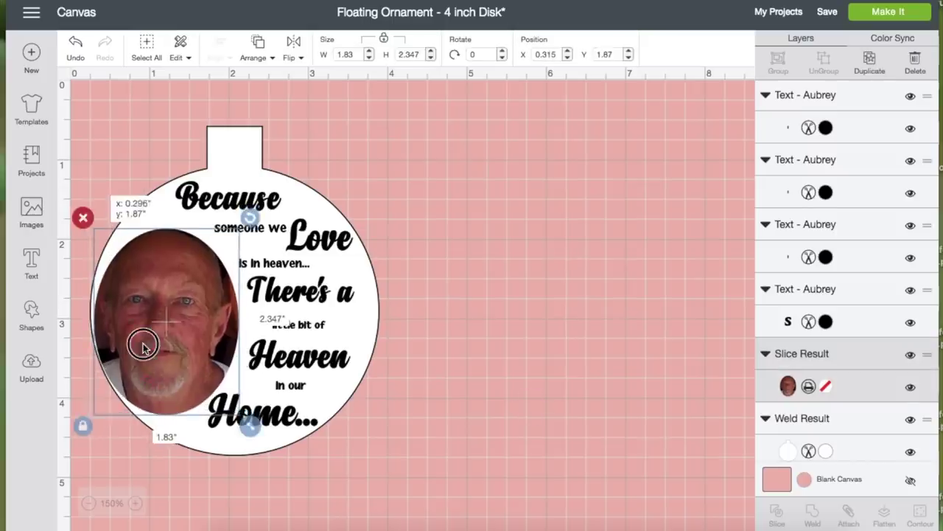
click(317, 402)
click(291, 384)
mouse_move(265, 411)
mouse_down()
mouse_move(287, 390)
mouse_move(276, 389)
mouse_up()
drag(302, 358, 372, 346)
click(270, 390)
click(298, 324)
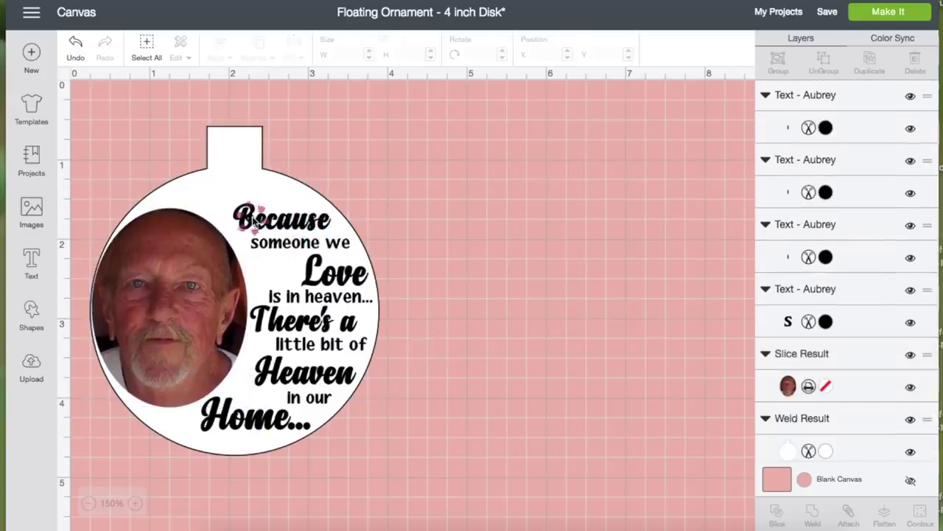
click(185, 232)
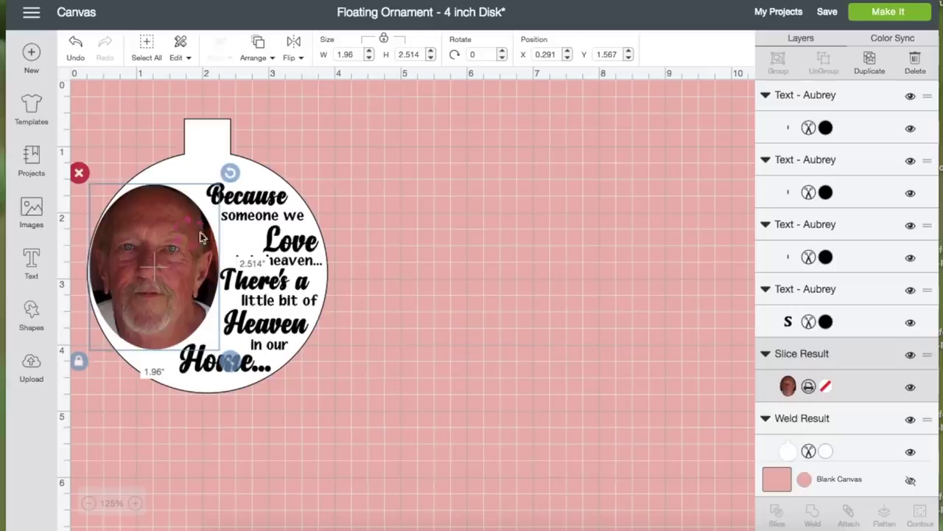
click(391, 381)
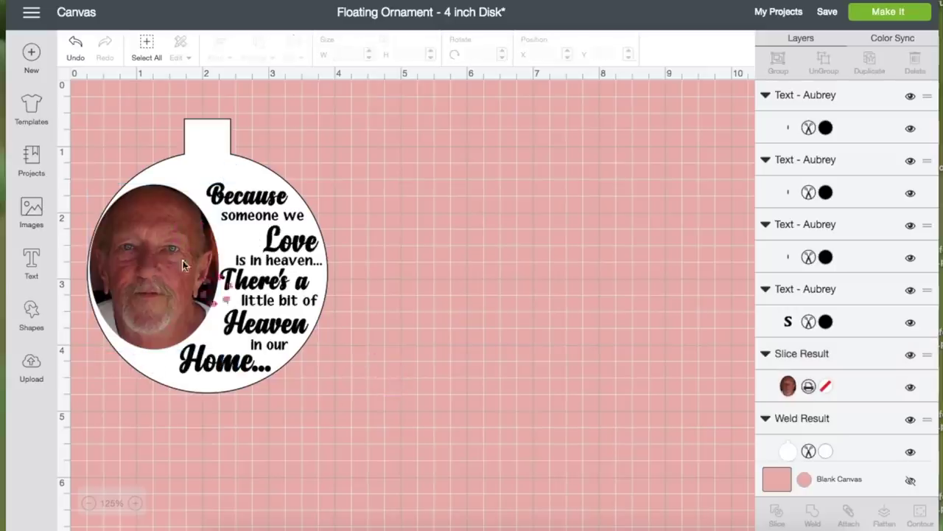
Search the image library for 'wings' and insert the light blue angel wings
click(25, 214)
text(wings)
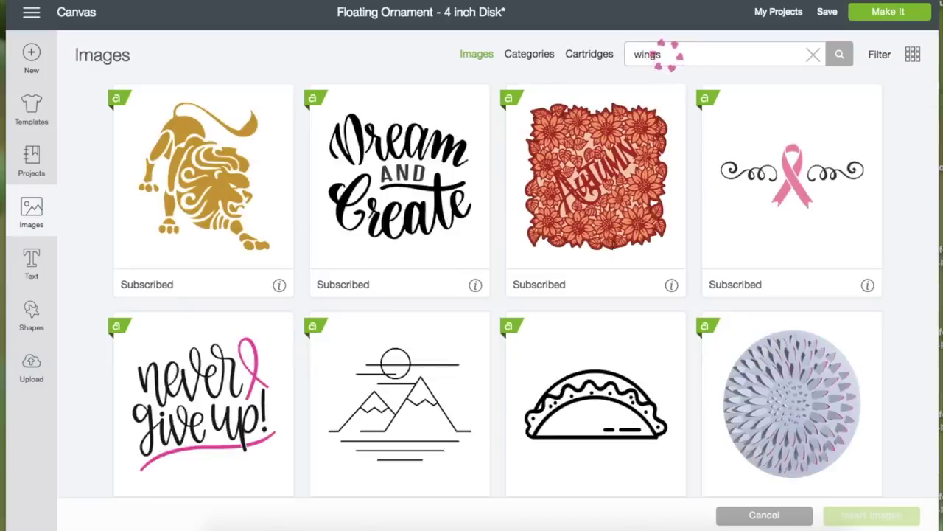
key(Return)
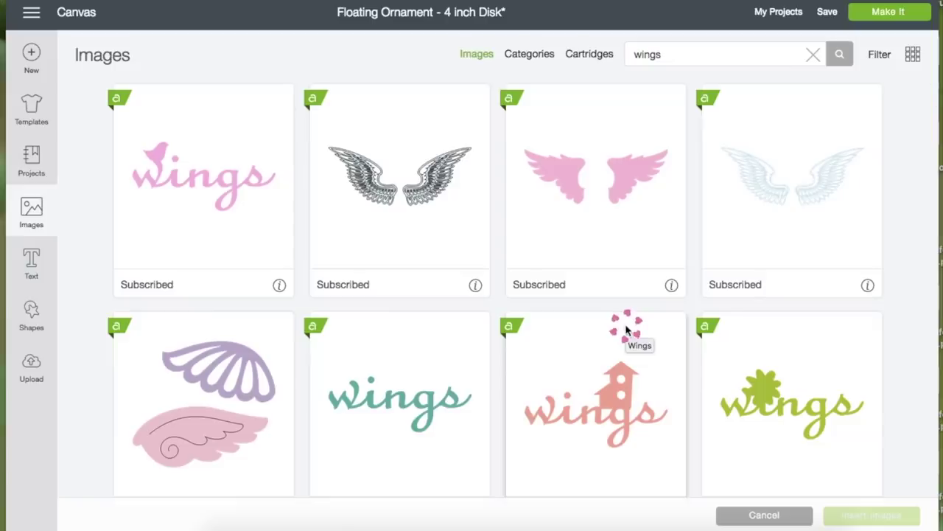
click(767, 216)
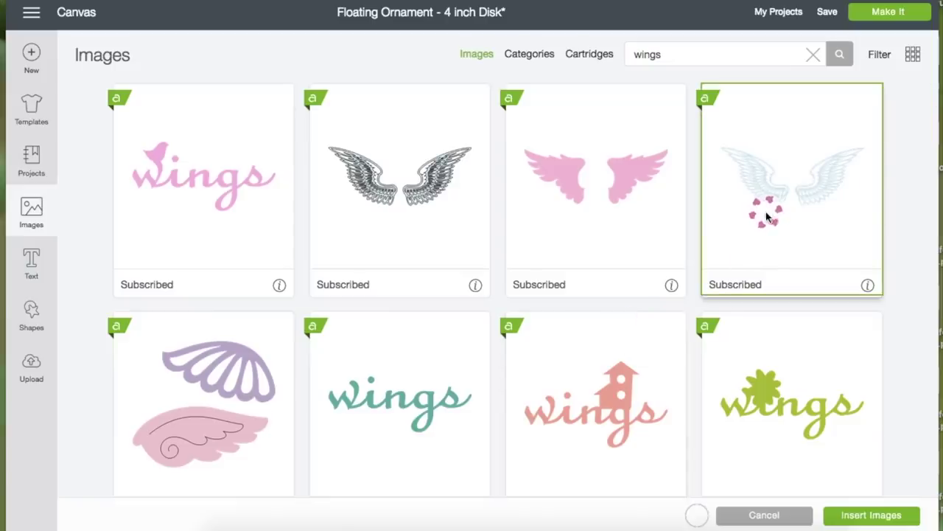
click(863, 516)
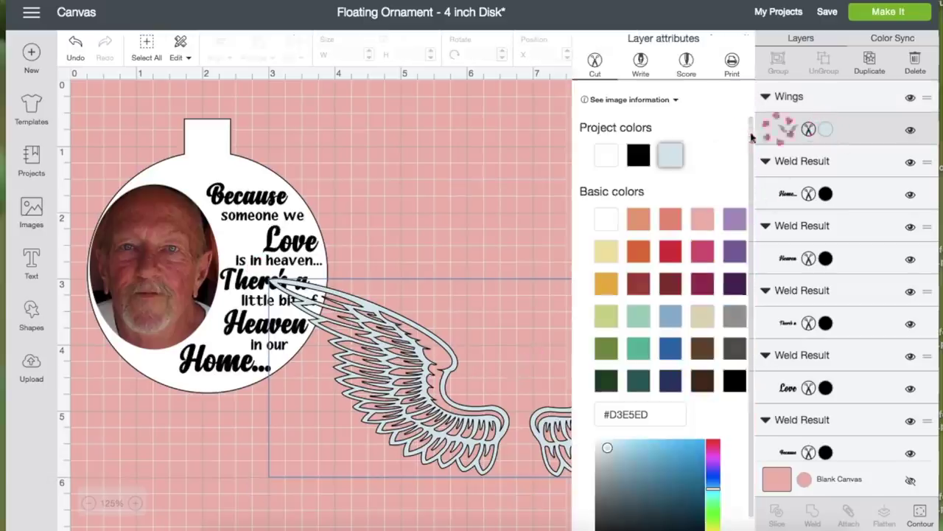
Recolour the wings black, shrink them to about 0.65 inch wide and place them beside 'Love'
click(637, 156)
click(516, 415)
click(565, 446)
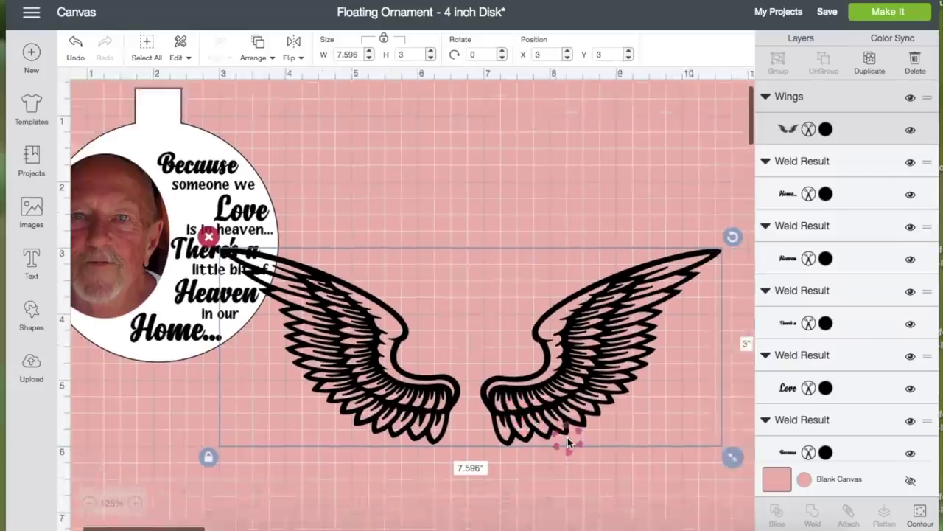
mouse_move(672, 426)
mouse_down()
mouse_move(420, 263)
mouse_move(389, 231)
mouse_move(254, 246)
mouse_up()
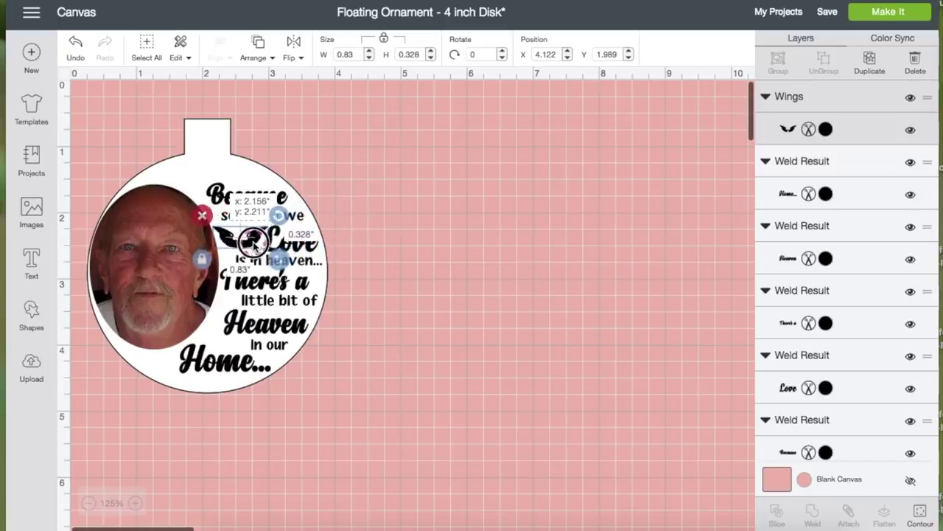
drag(255, 245, 270, 255)
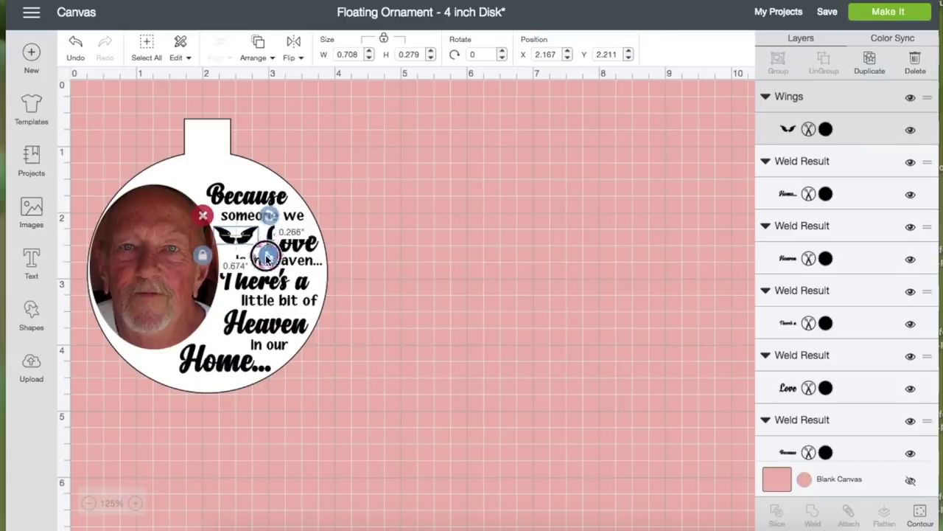
click(406, 297)
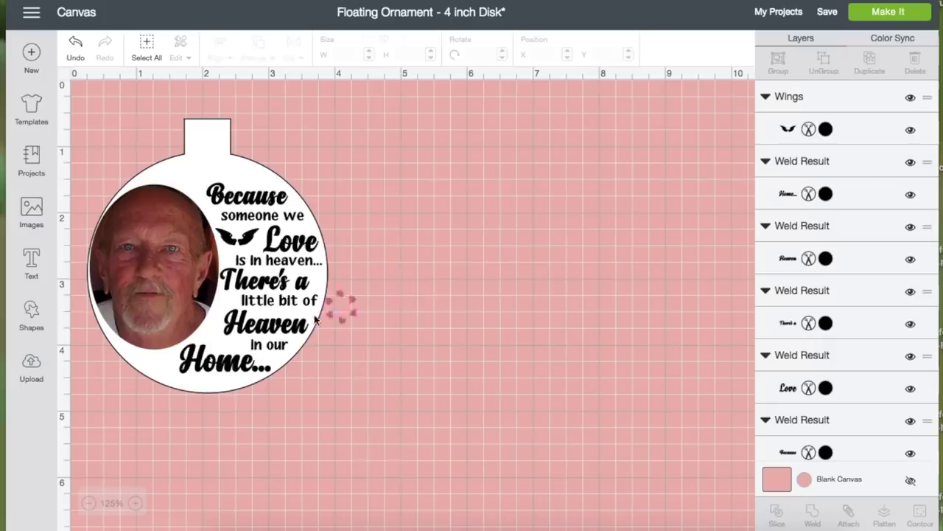
Hide the photo and white ornament, then weld all poem lines and the wings together
click(166, 299)
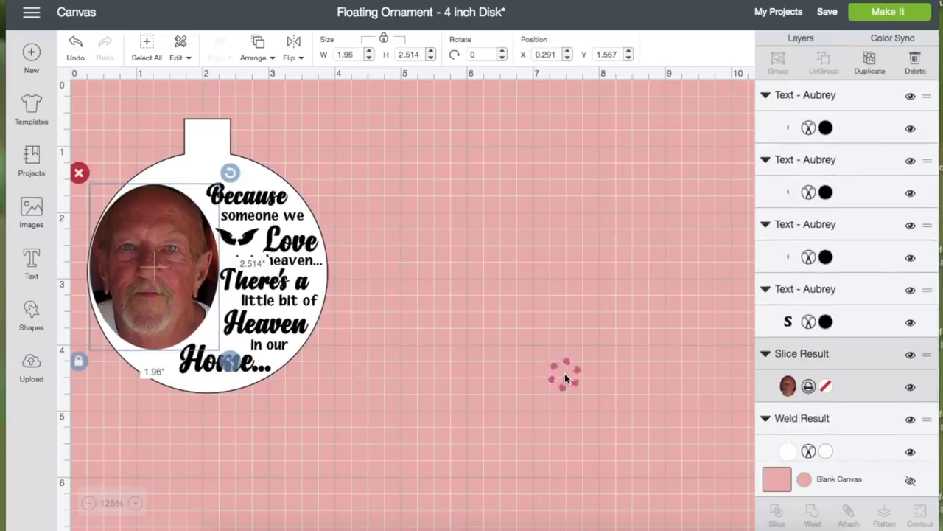
click(911, 389)
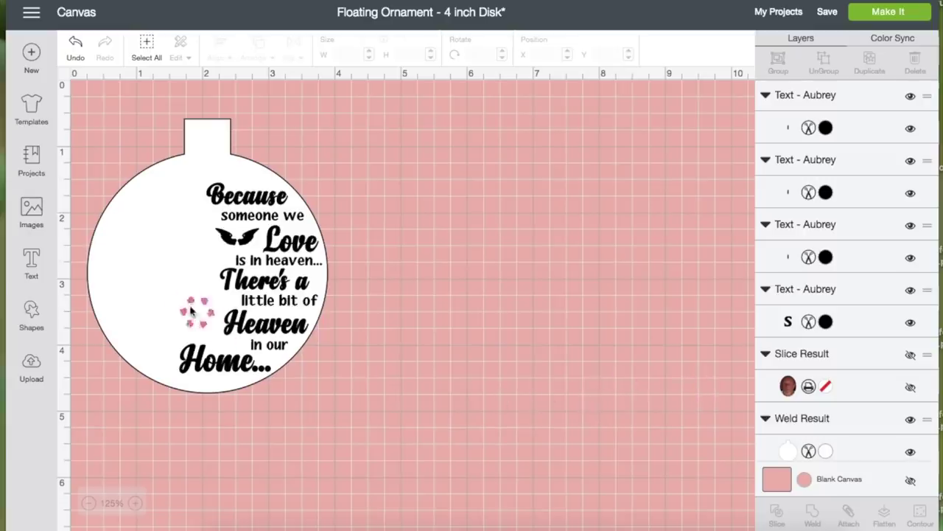
click(165, 297)
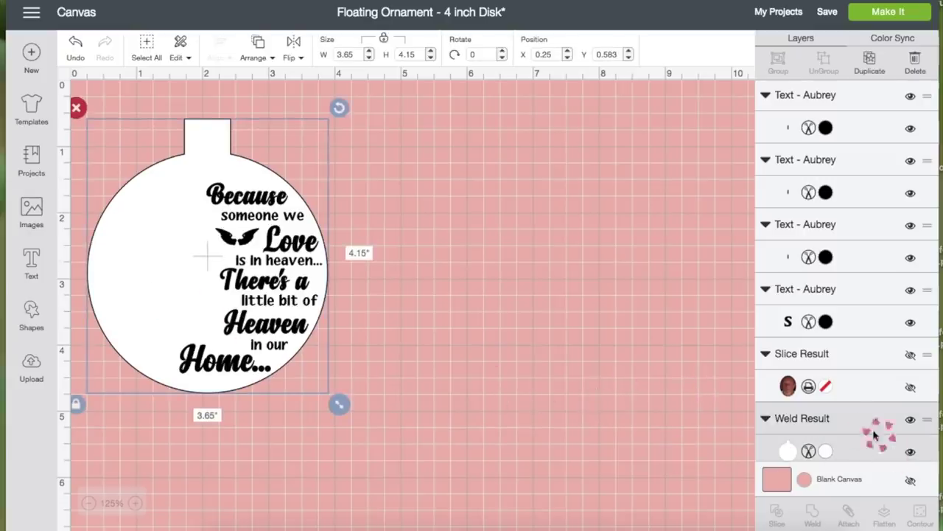
click(911, 451)
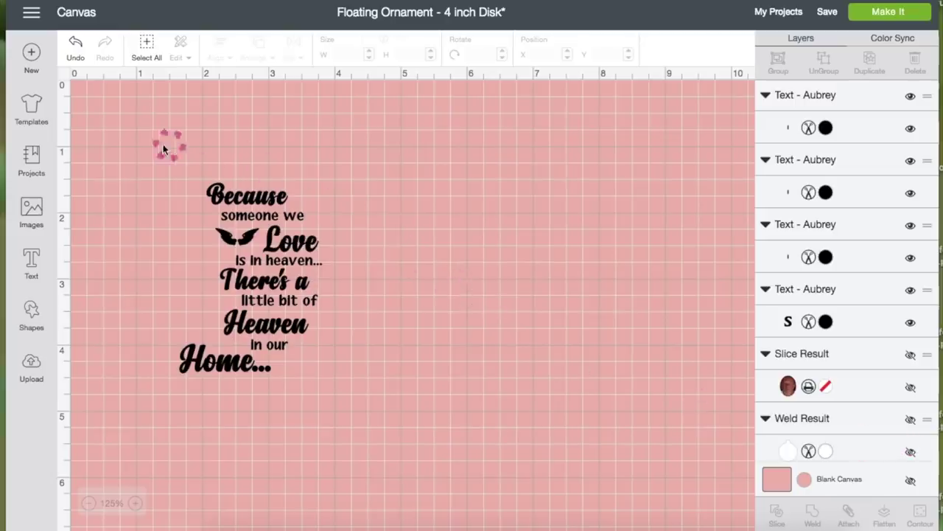
drag(123, 144, 376, 426)
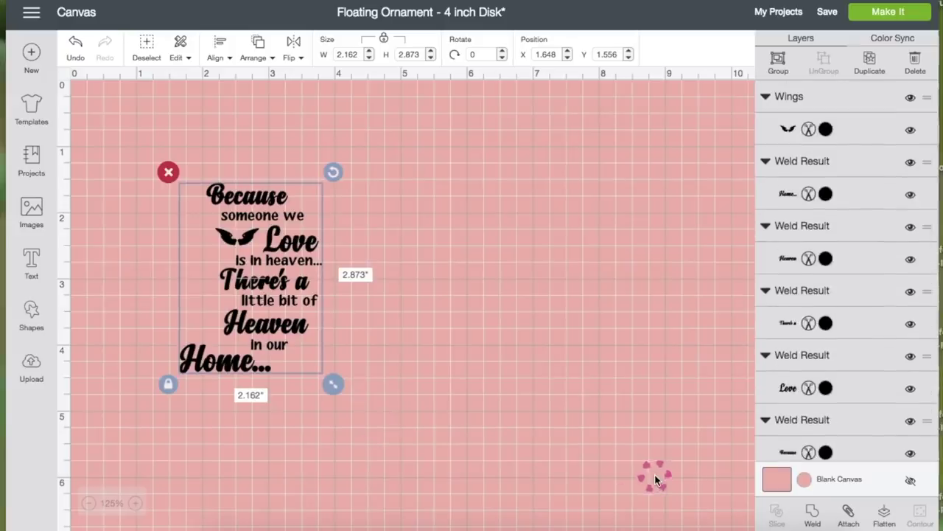
click(811, 516)
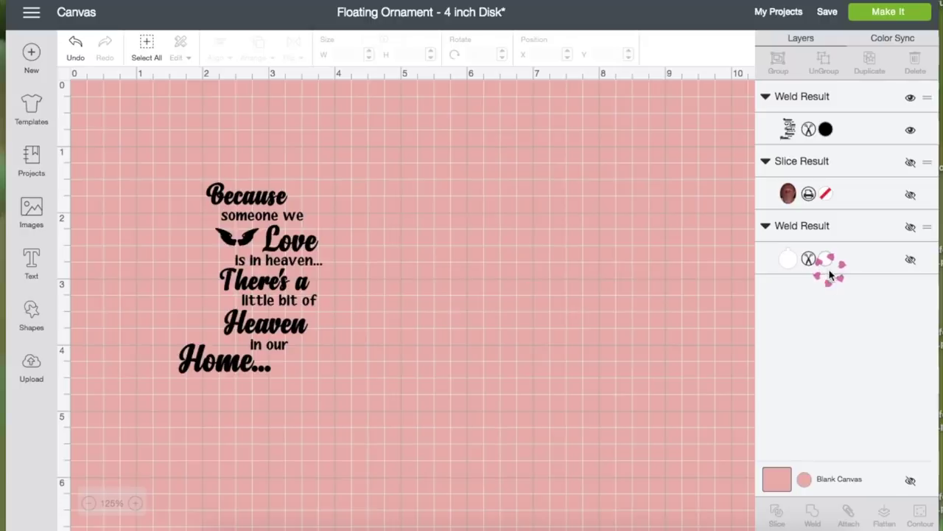
Attach the welded poem to the photo and flatten them into one printable image
click(911, 259)
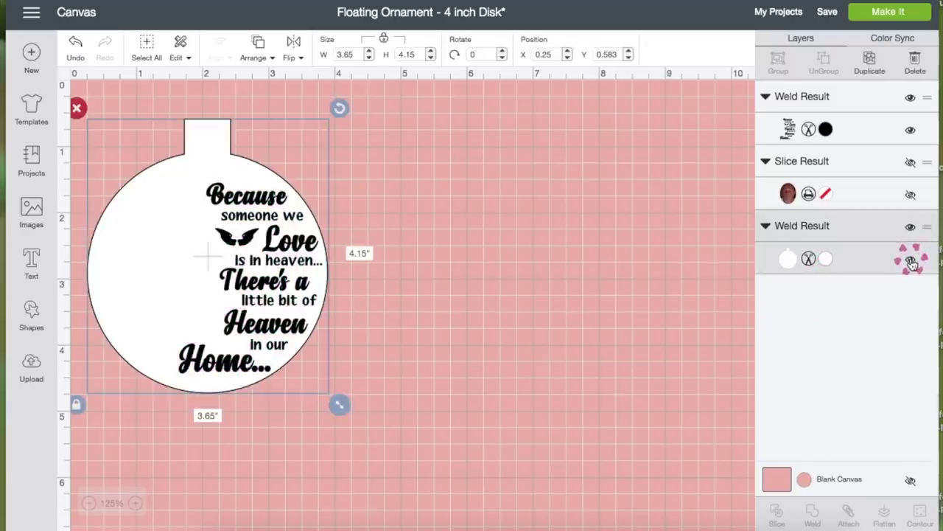
click(911, 194)
click(471, 275)
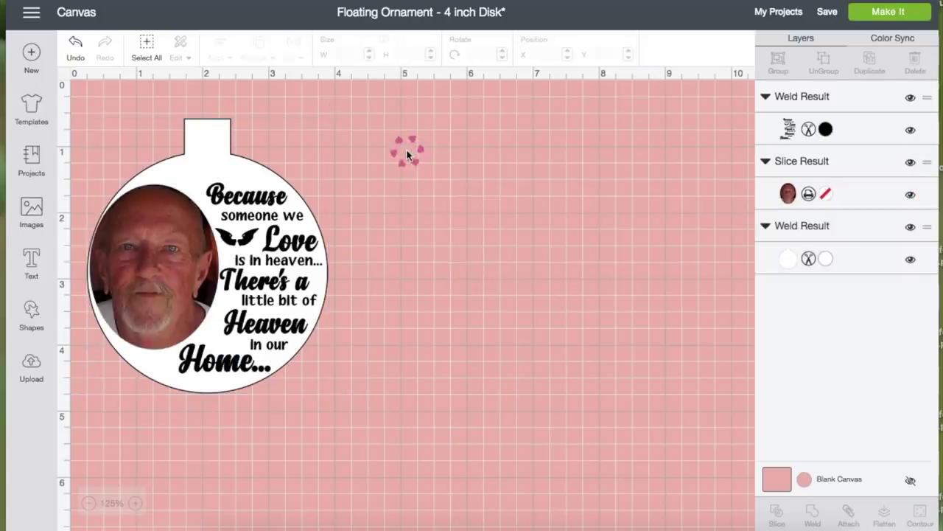
drag(407, 154, 300, 243)
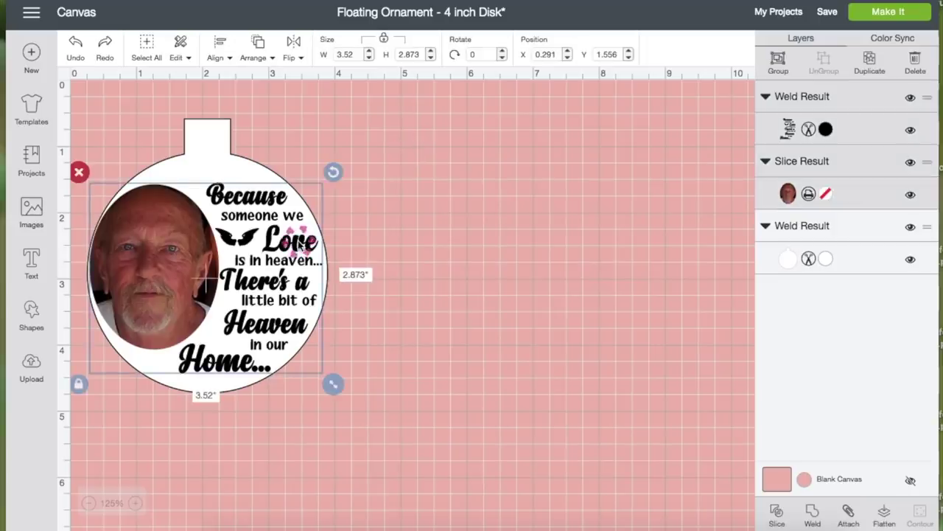
click(911, 260)
click(584, 227)
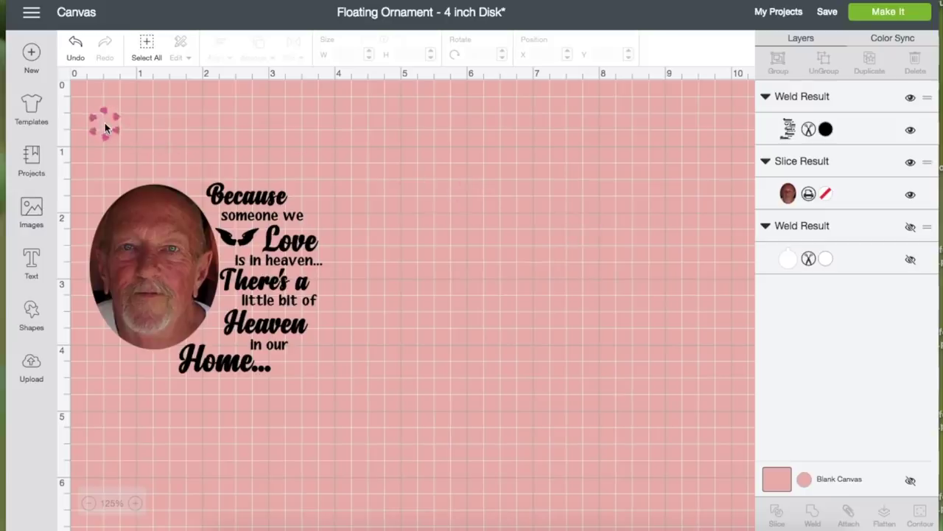
drag(105, 128, 343, 355)
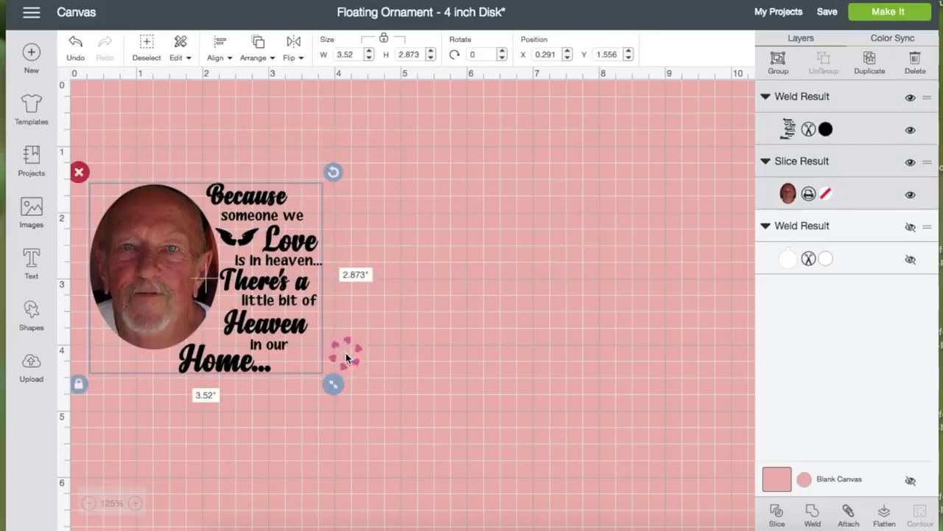
click(851, 519)
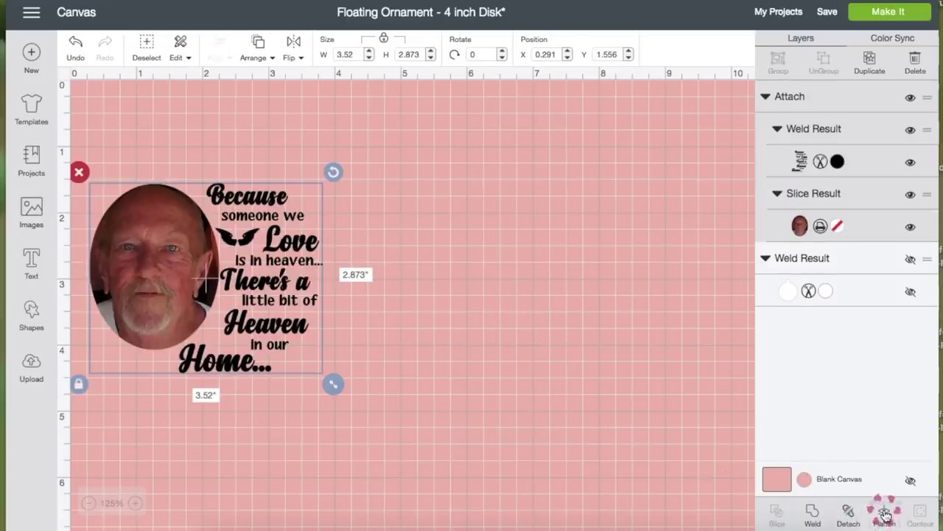
click(884, 514)
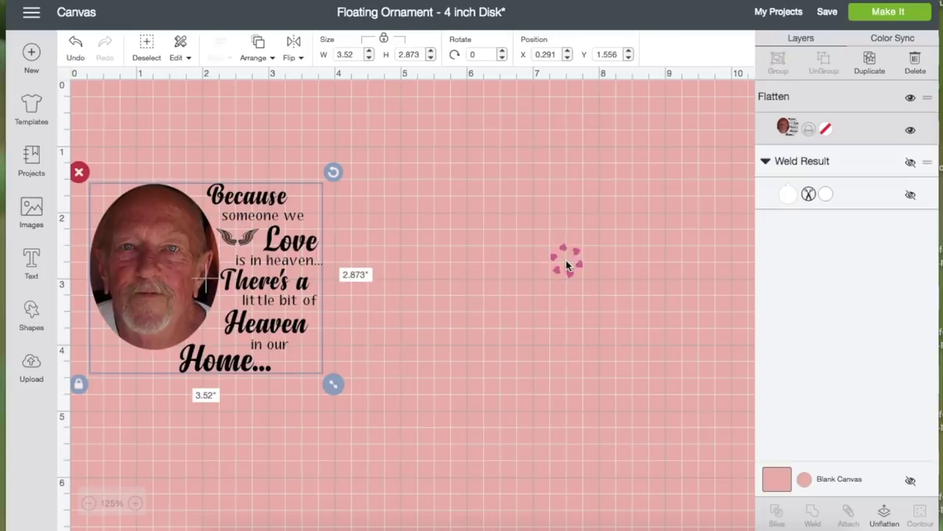
Attach the photo design to the white ornament shape and flatten everything
click(911, 197)
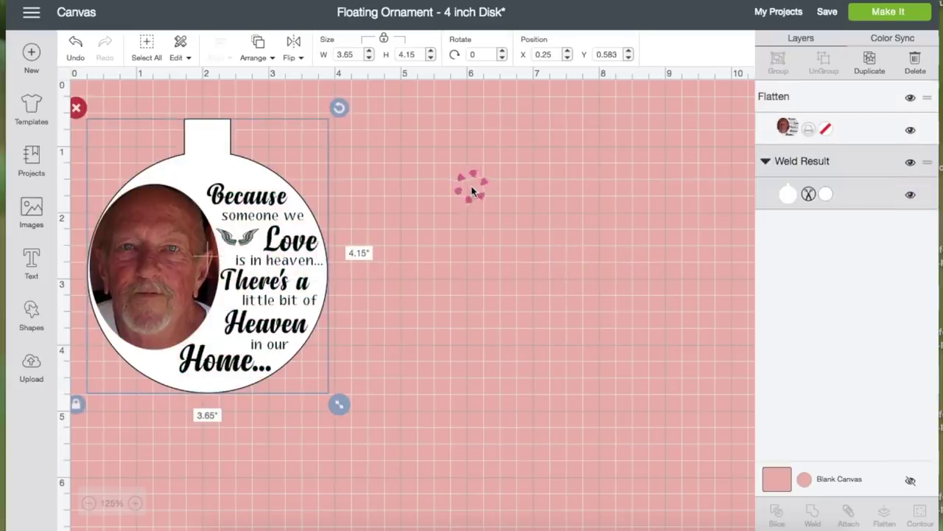
drag(435, 144, 125, 352)
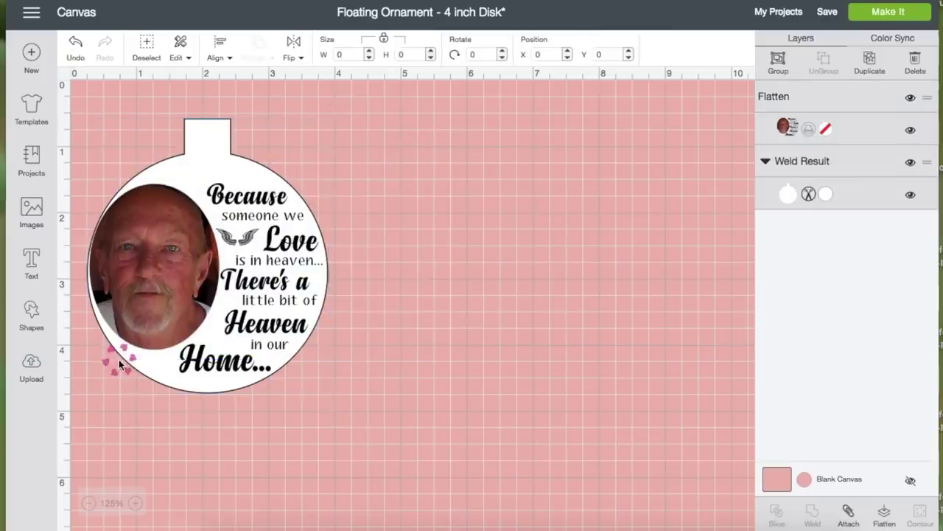
click(851, 520)
click(882, 518)
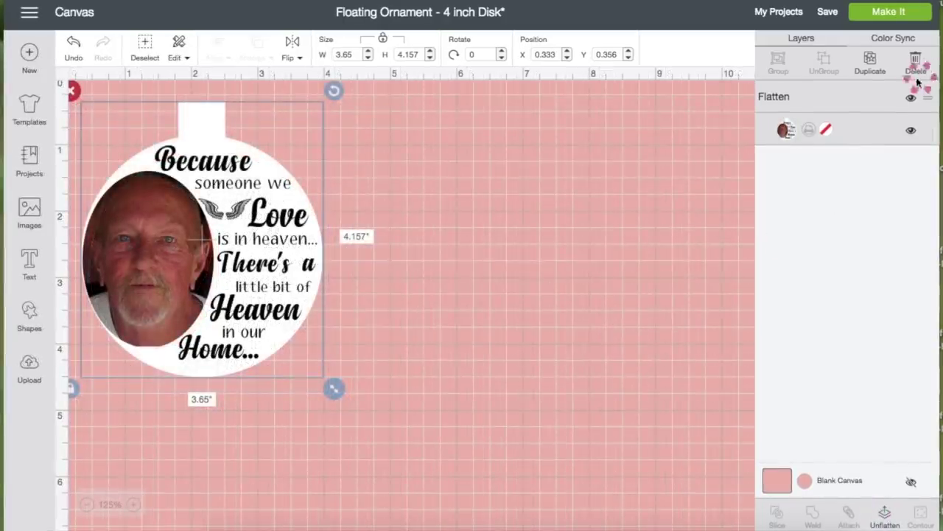
Mirror the ornament design on the print-then-cut mat and continue to printing
click(892, 13)
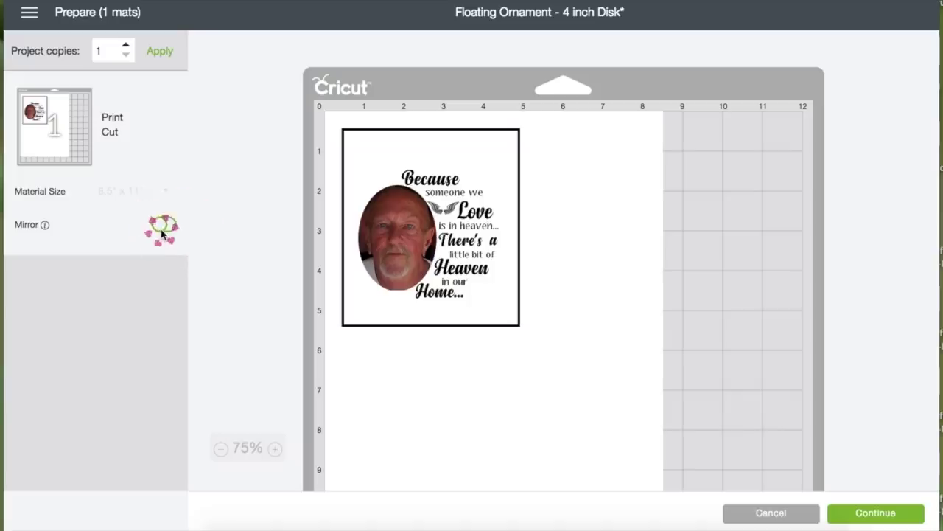
click(163, 225)
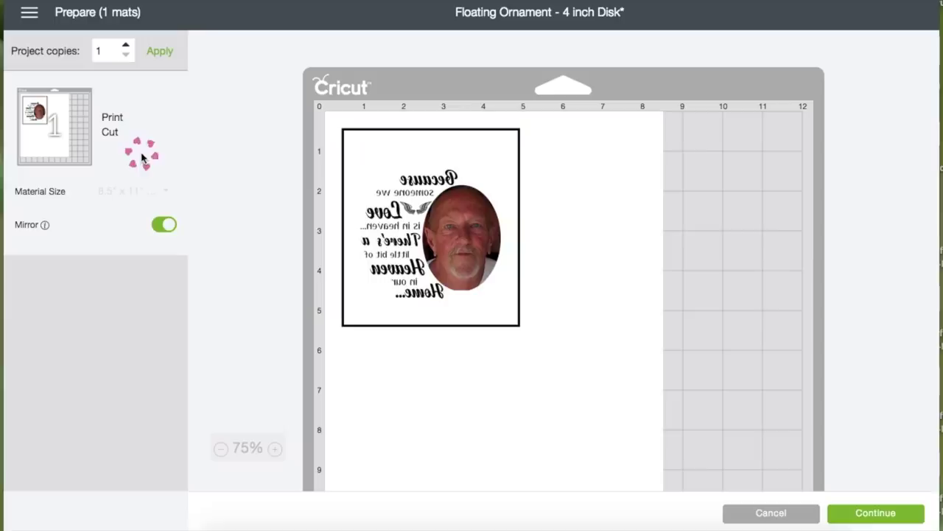
click(879, 516)
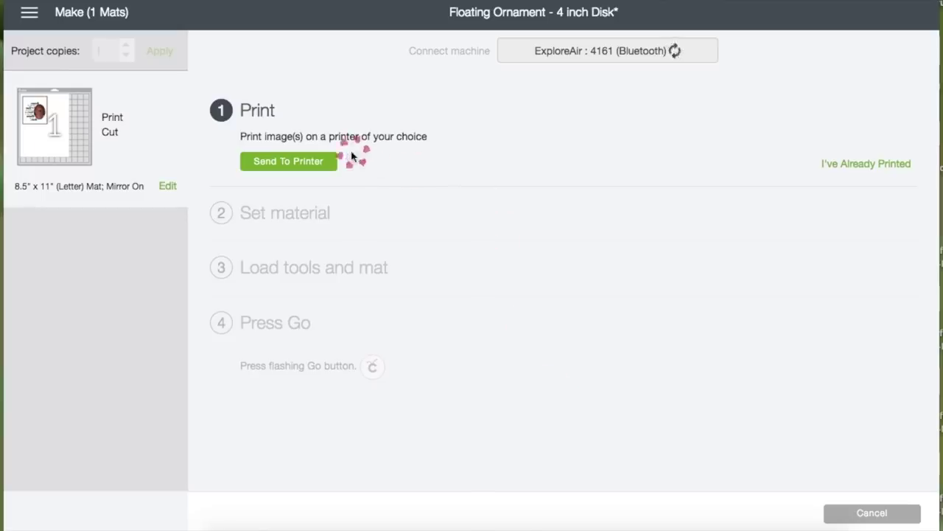
Send the mirrored design to the printer with Add Bleed turned off
click(325, 161)
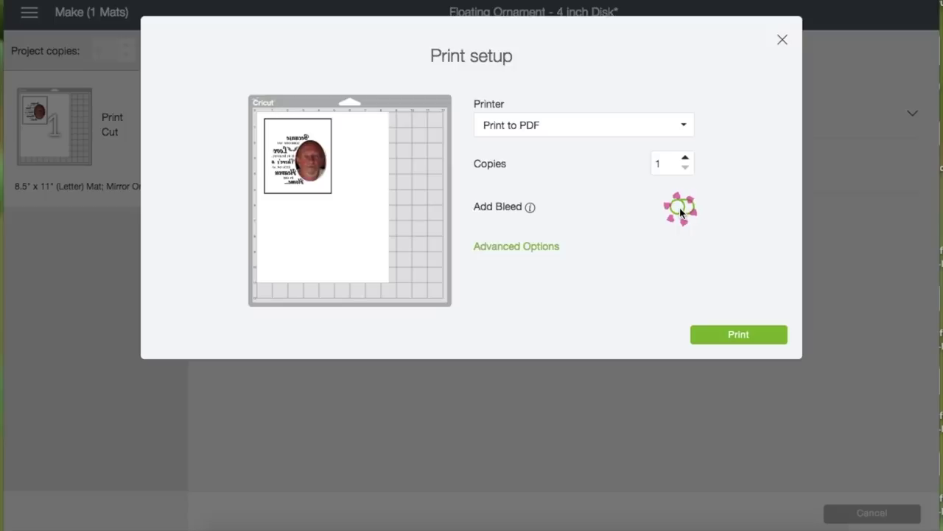
click(545, 249)
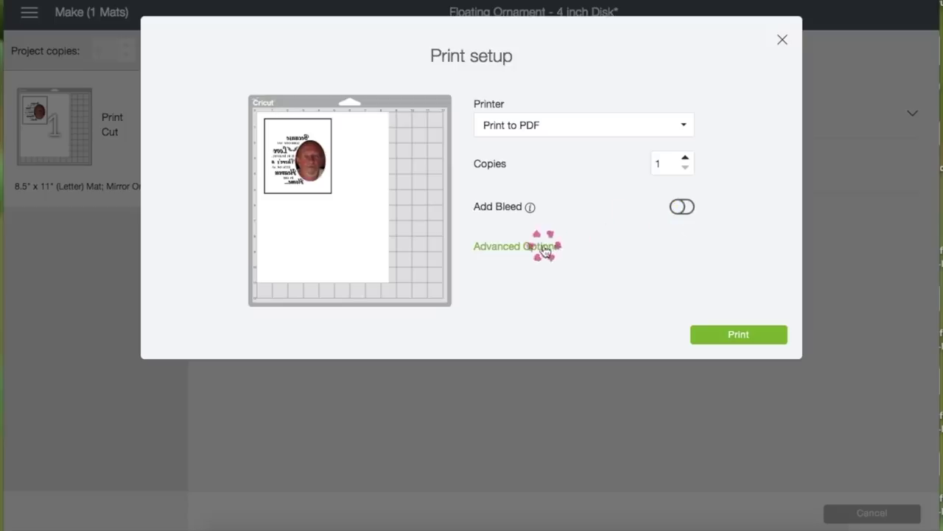
key(Return)
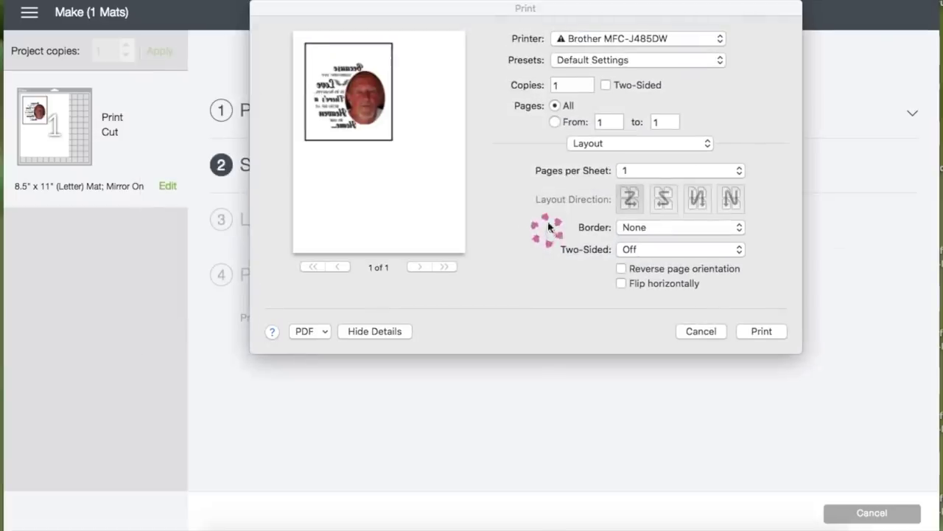
Print the mirrored ornament page with Print Quality set to Best
click(583, 145)
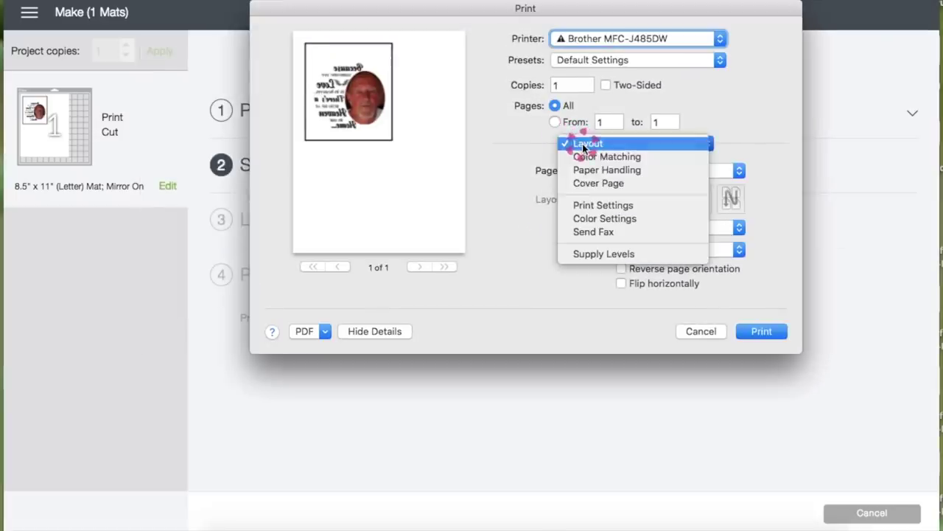
click(603, 205)
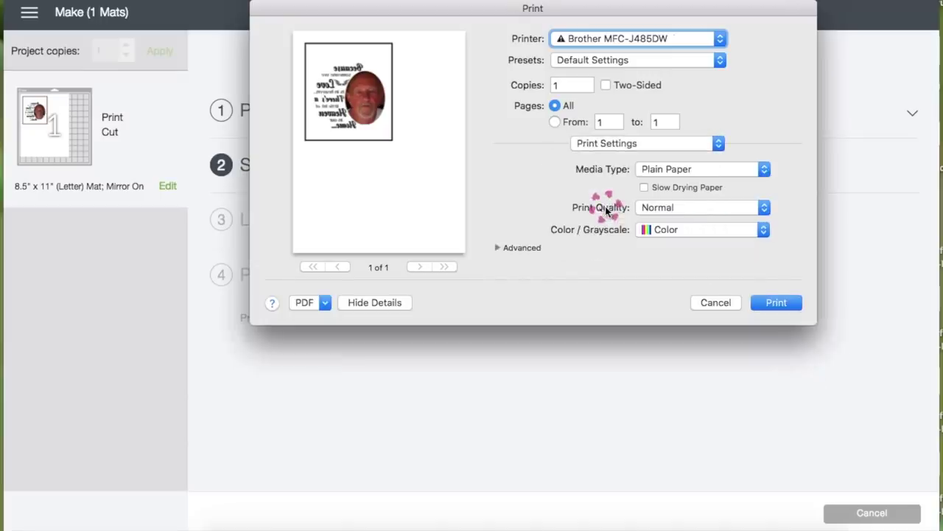
click(652, 214)
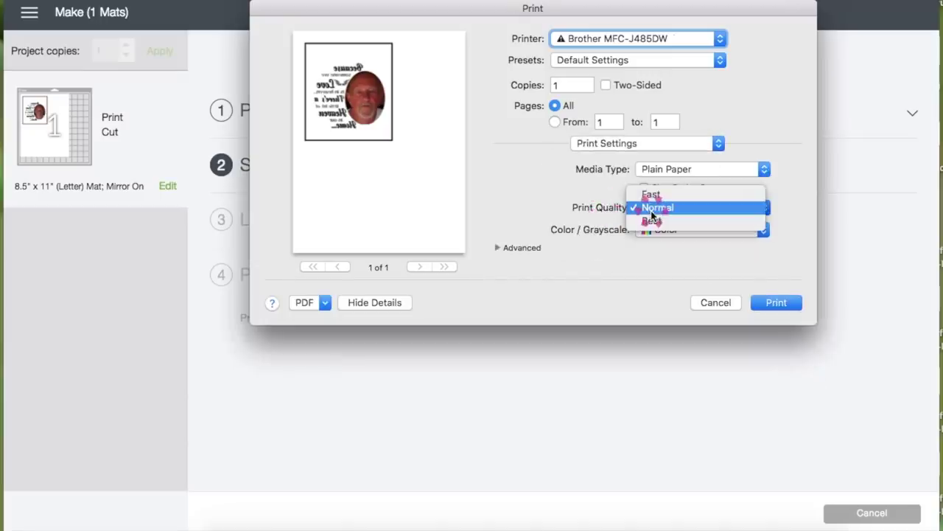
click(658, 223)
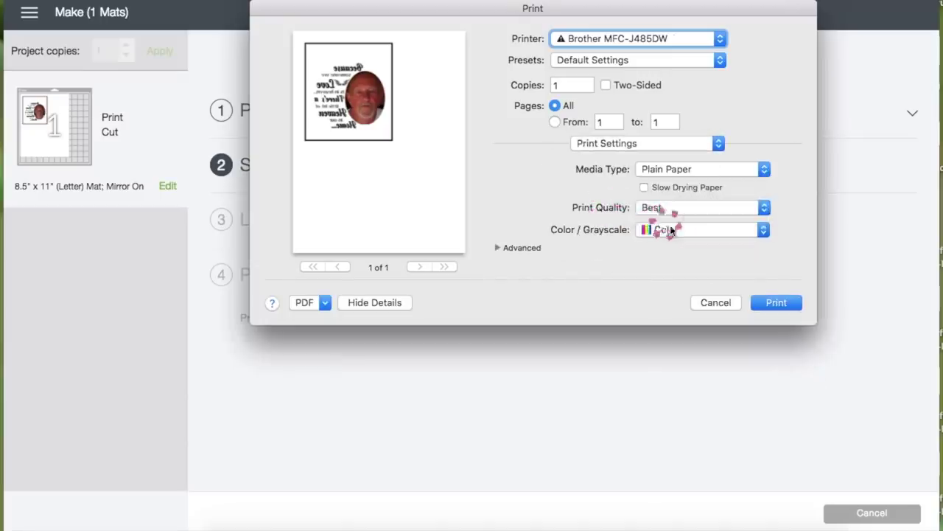
click(683, 232)
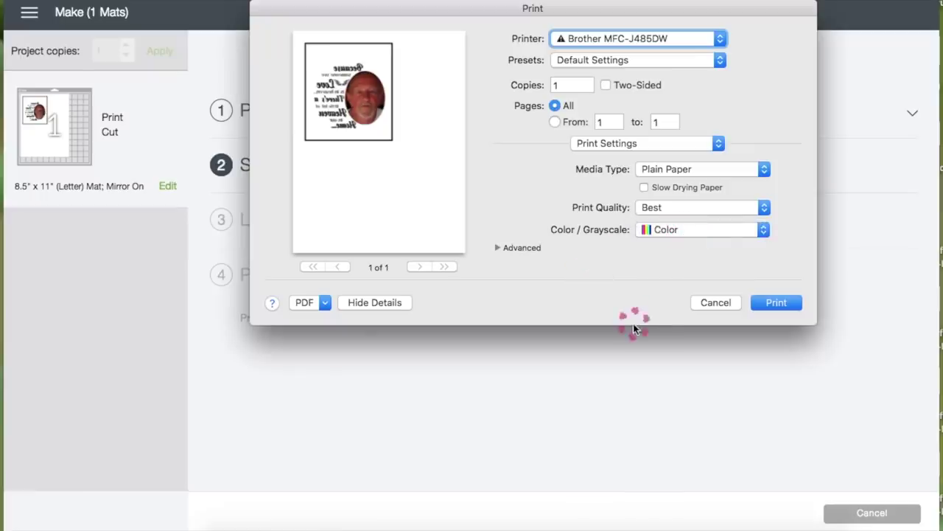
click(775, 302)
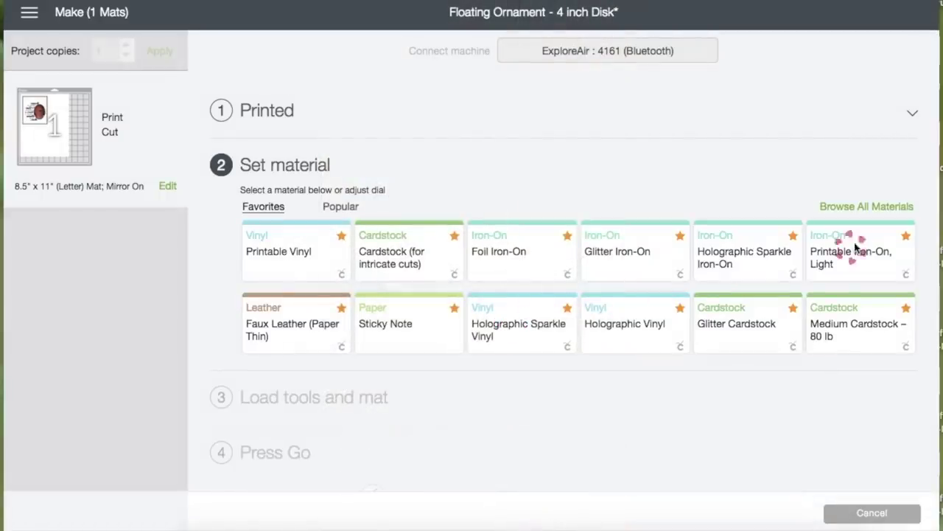
Pick Transparency from the Plastic materials list and raise the cut pressure to More
click(855, 212)
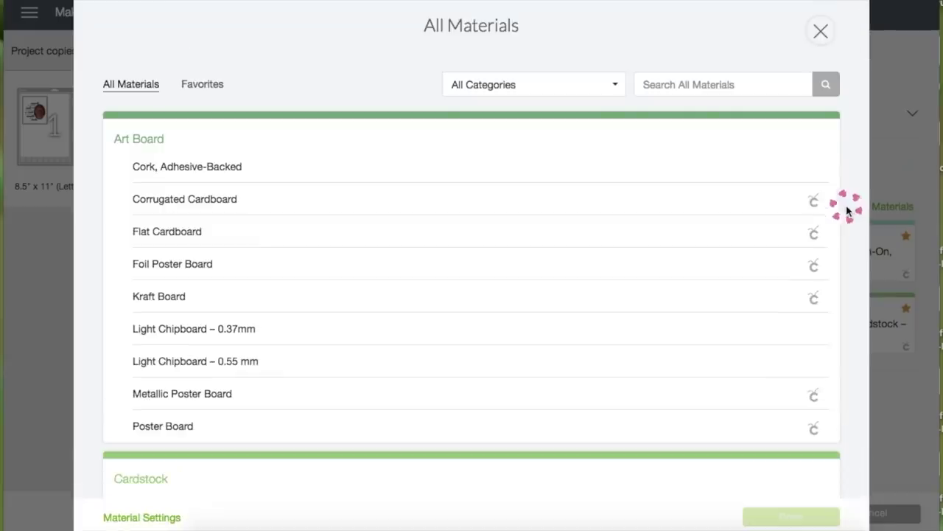
scroll(554, 258, down, 3)
scroll(554, 258, down, 5)
scroll(554, 258, down, 8)
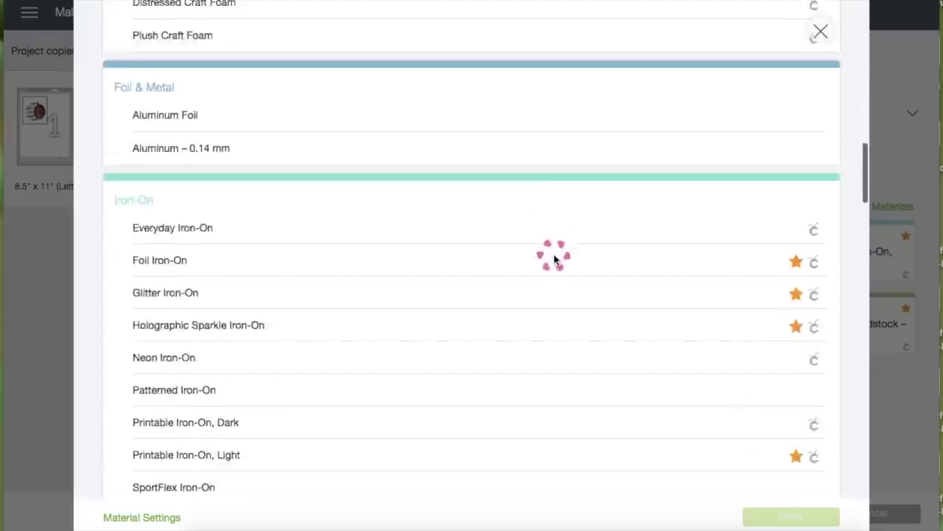
scroll(554, 258, down, 8)
scroll(554, 258, down, 7)
scroll(555, 258, down, 8)
scroll(554, 258, down, 2)
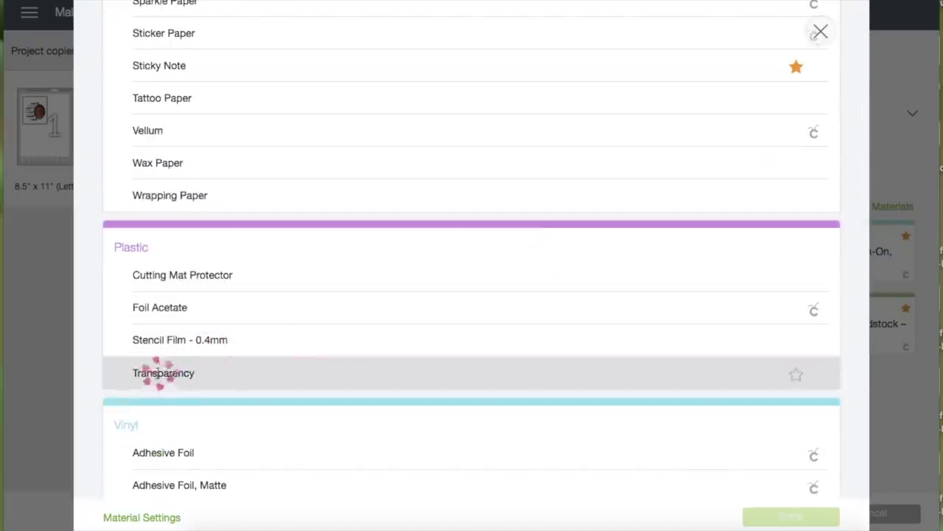
click(158, 373)
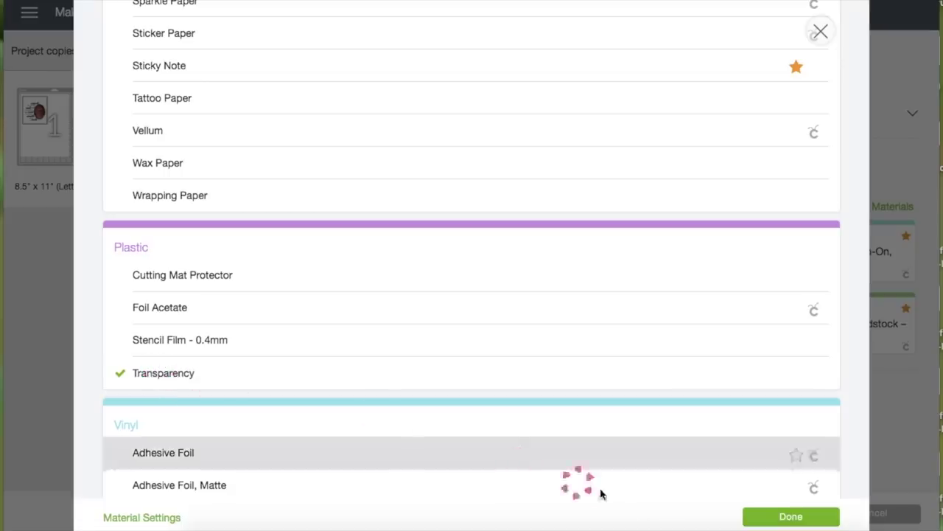
click(765, 517)
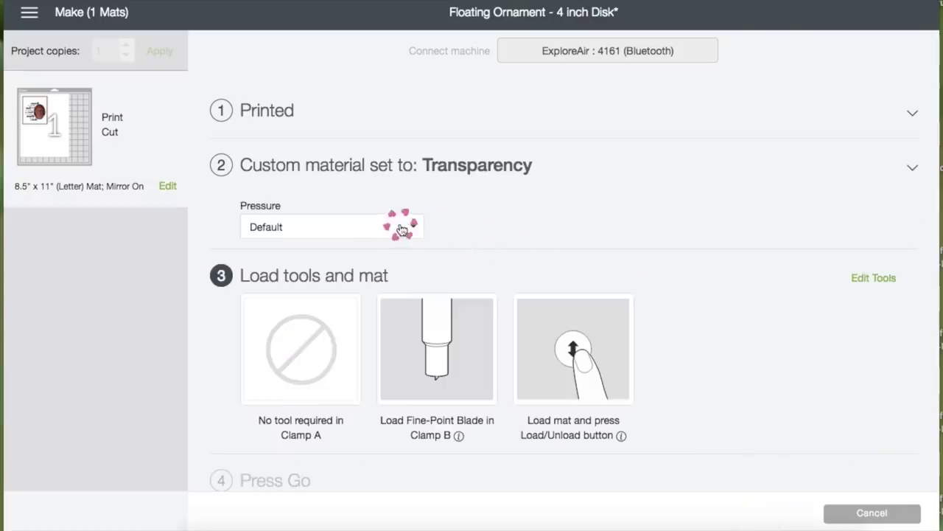
click(400, 228)
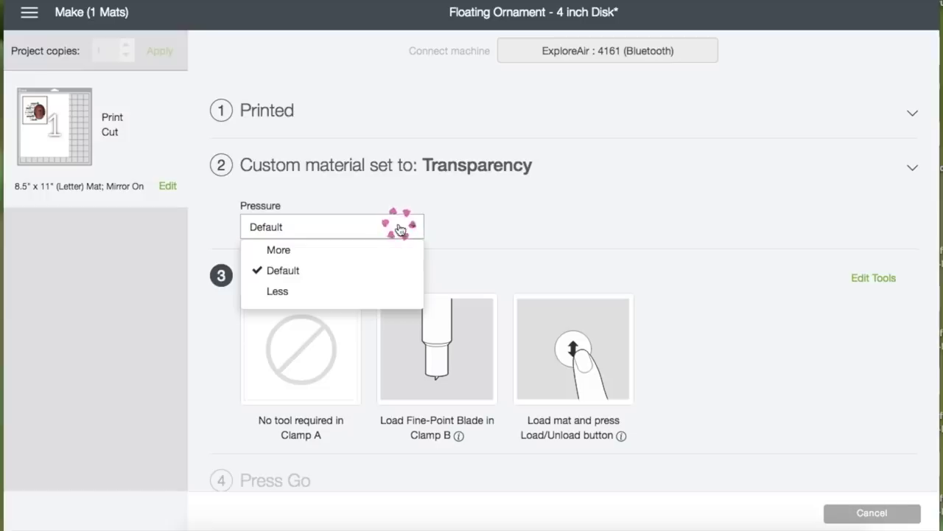
click(322, 251)
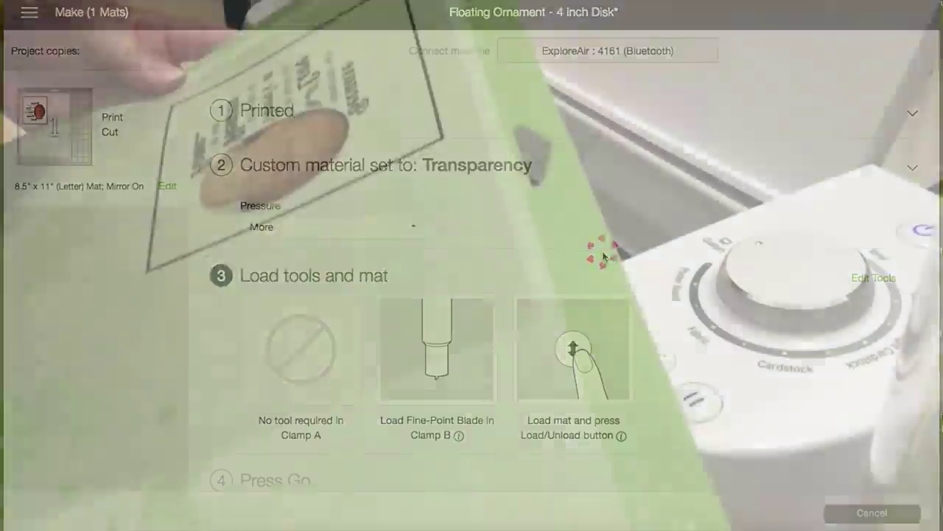